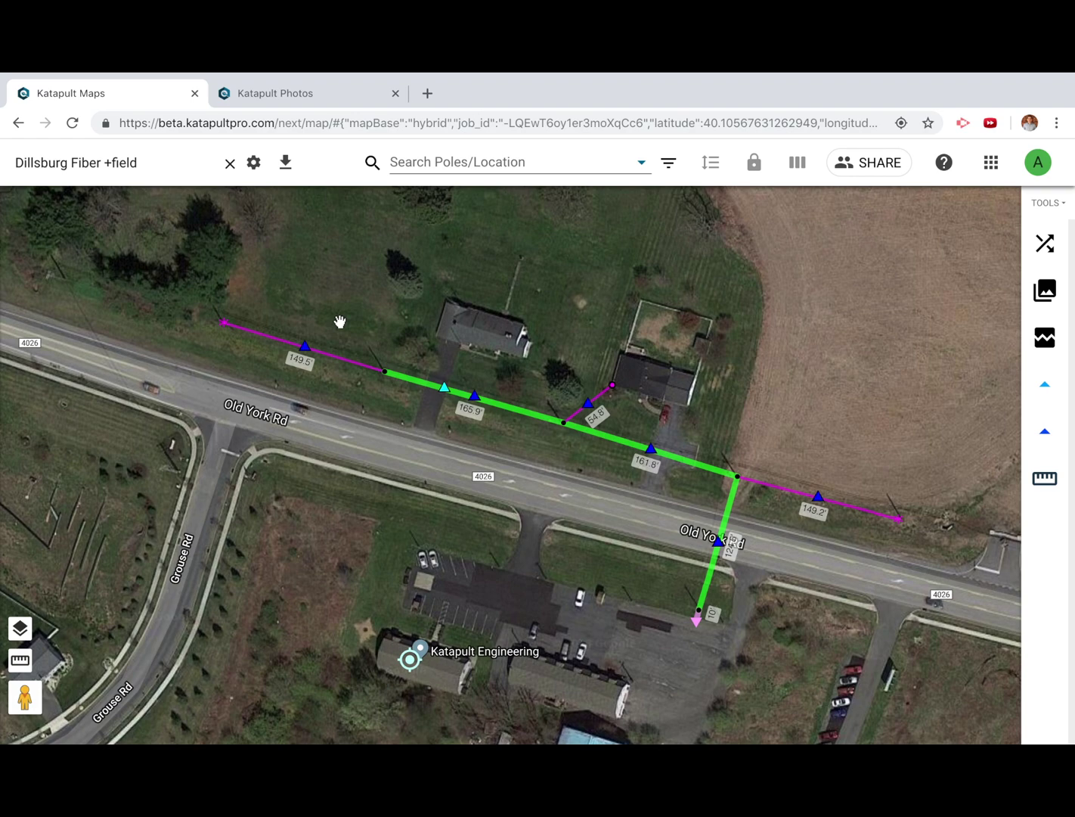
# Run Associate Photos on the Dillsburg Fiber +field job, leaving 58 photos unassociated
pyautogui.click(1048, 294)
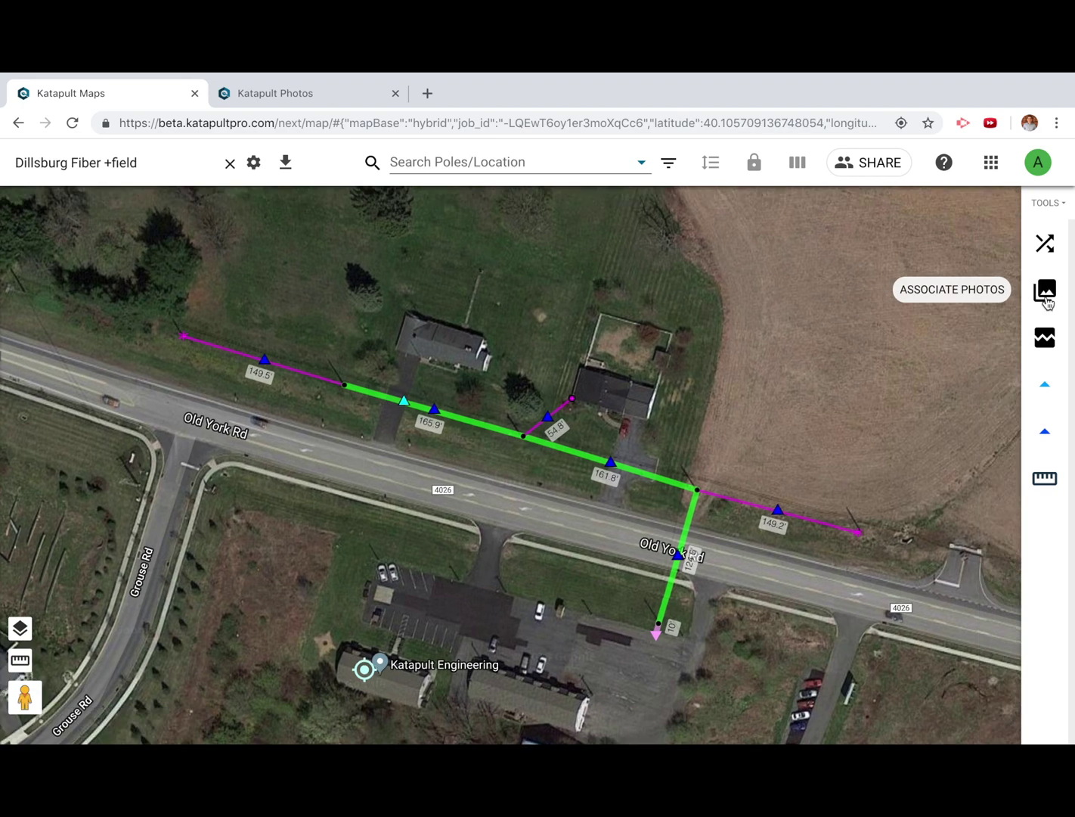
pyautogui.click(1047, 301)
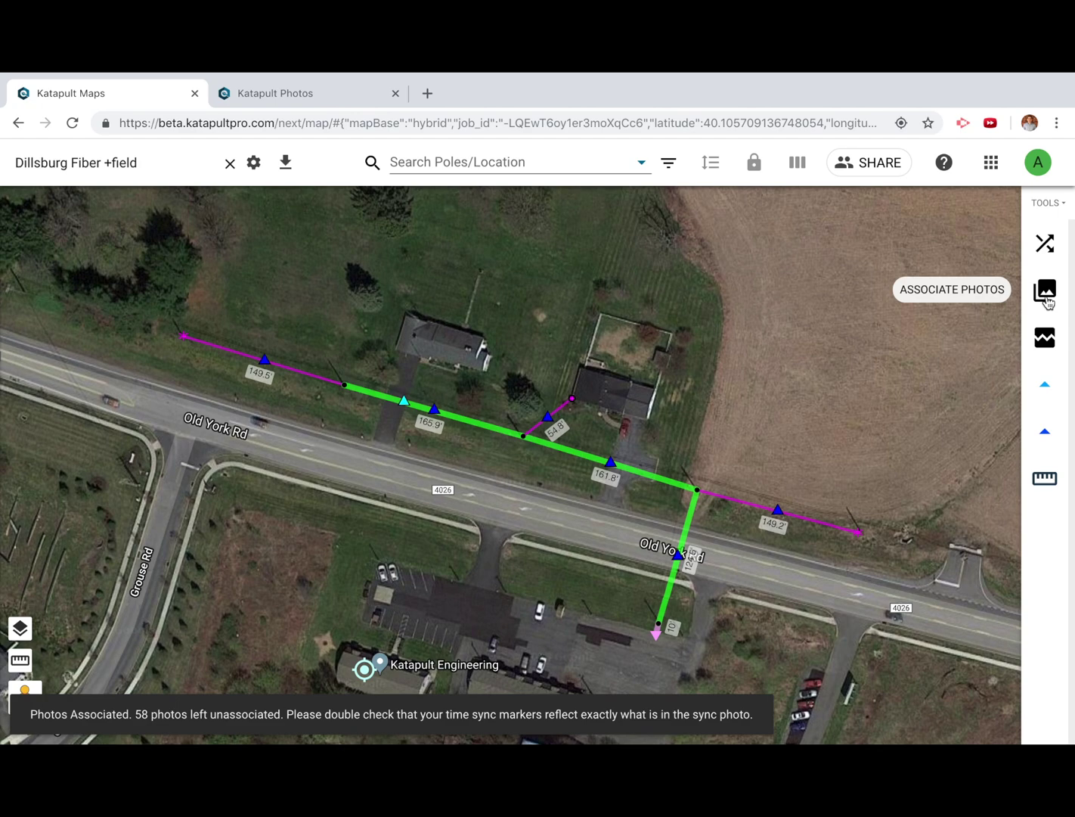
# Move unassociated photo IMG_9935.JPG onto the southern end pole and close the unassociated photo list
pyautogui.click(1045, 337)
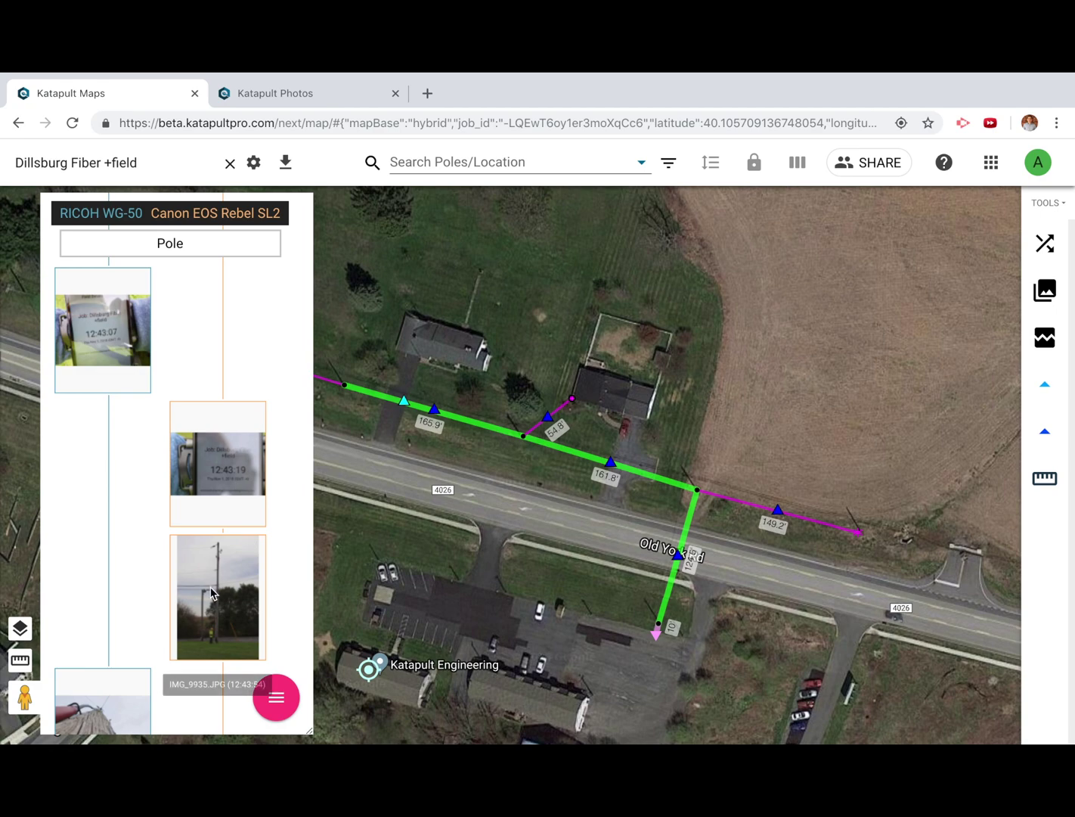
pyautogui.moveTo(223, 597); pyautogui.dragTo(663, 624)
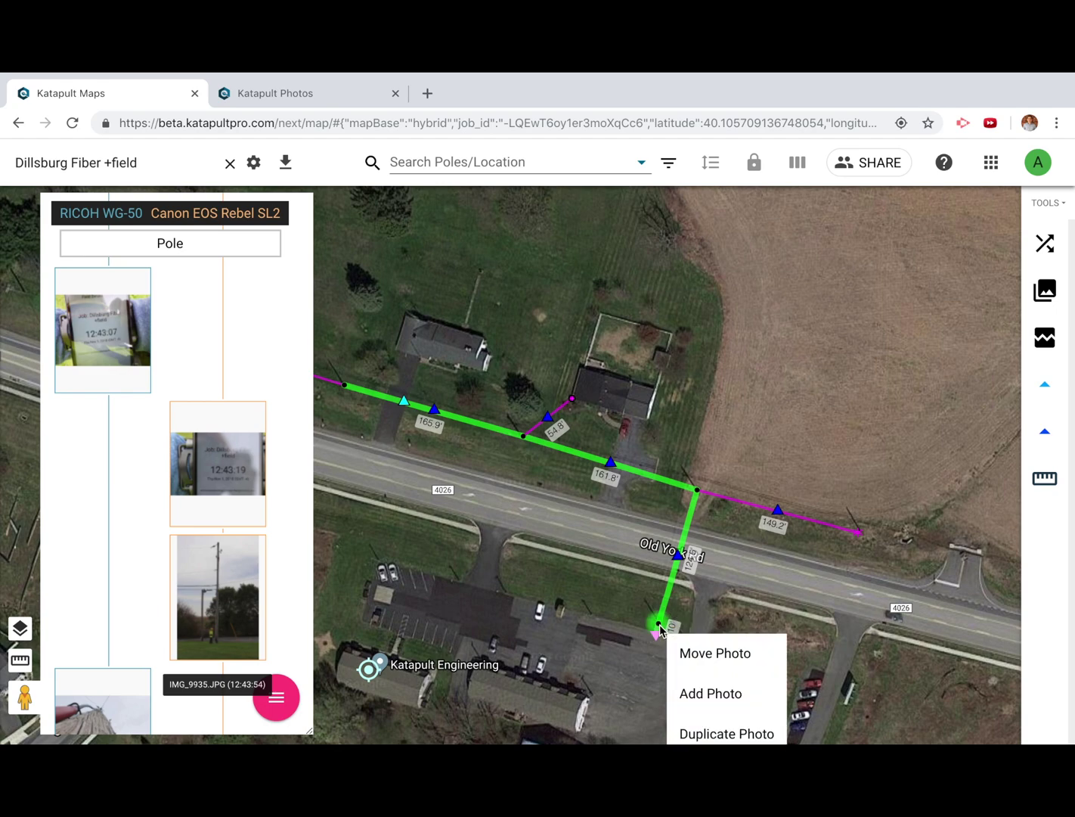
pyautogui.click(693, 650)
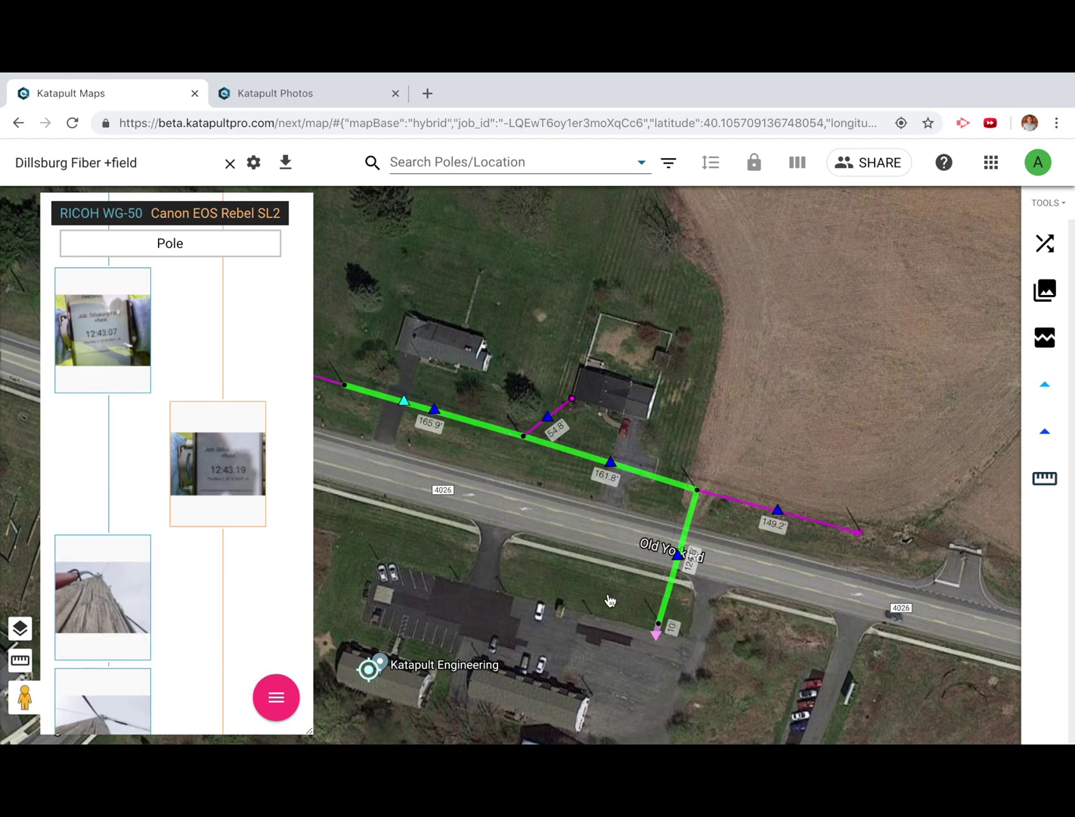
pyautogui.click(277, 704)
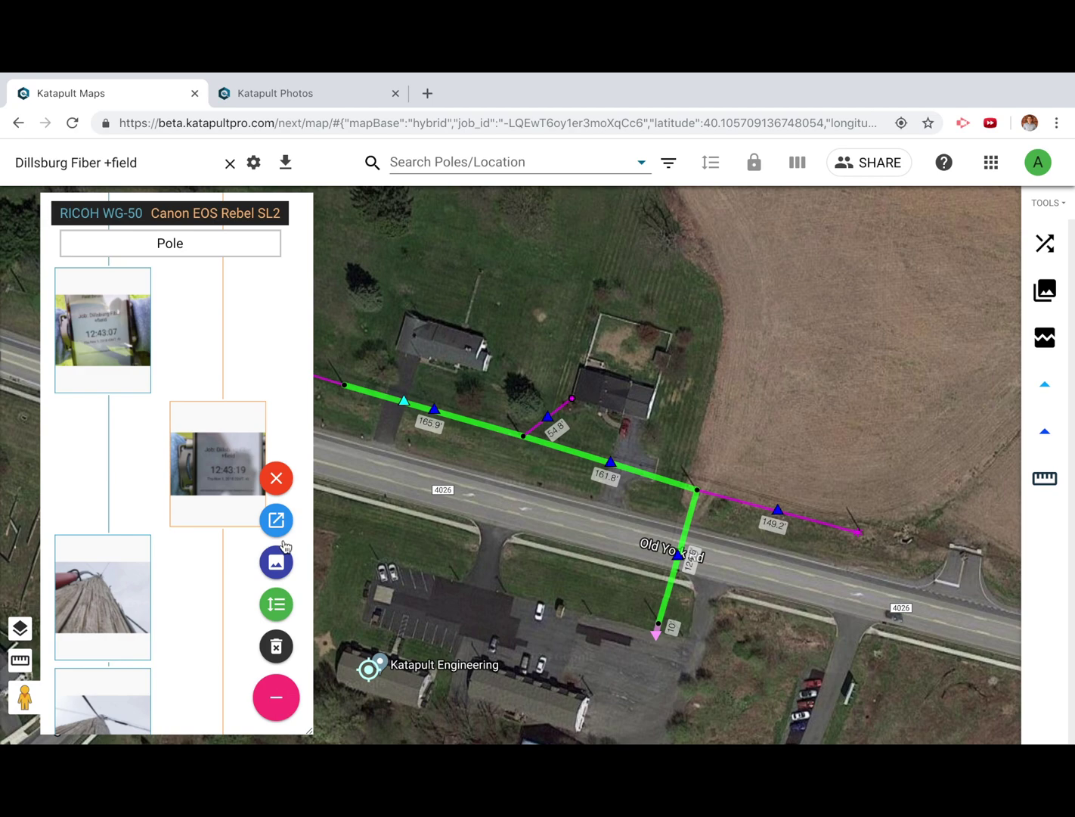
pyautogui.click(276, 478)
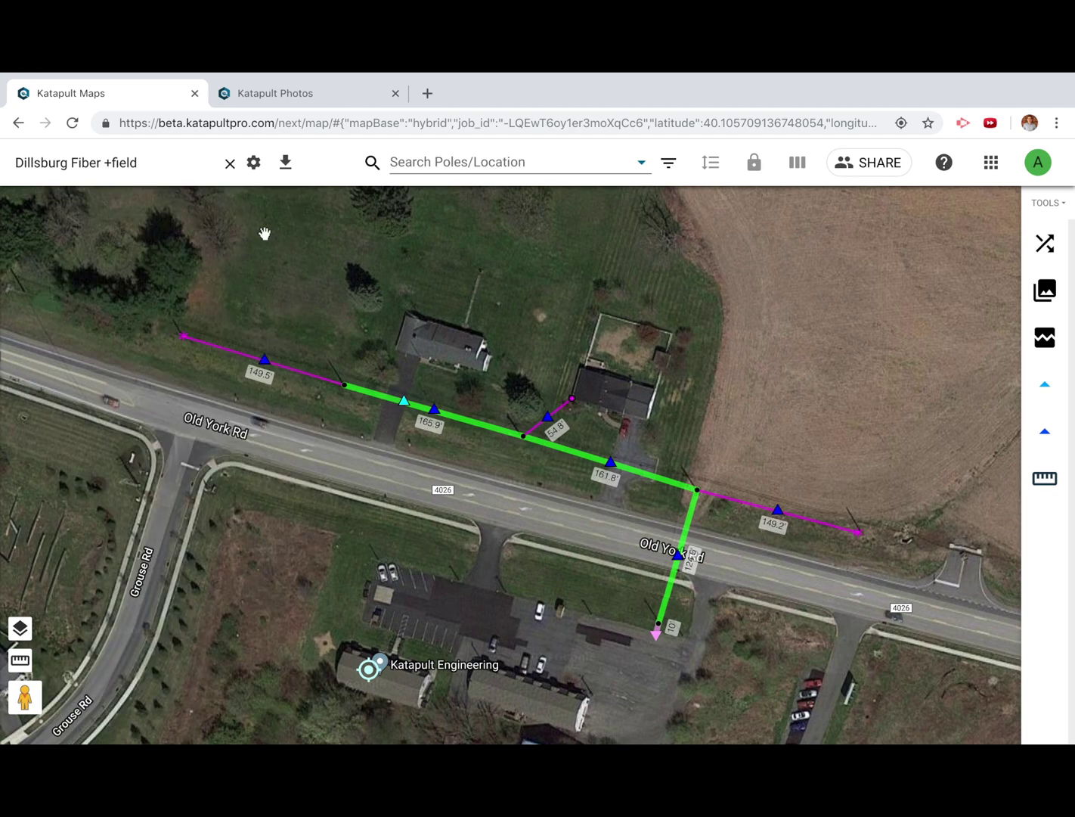
pyautogui.click(278, 90)
# Redate sync photos 1 and 2 of 58 from Fri Nov 02 to Thu Nov 01, 2018
pyautogui.click(800, 229)
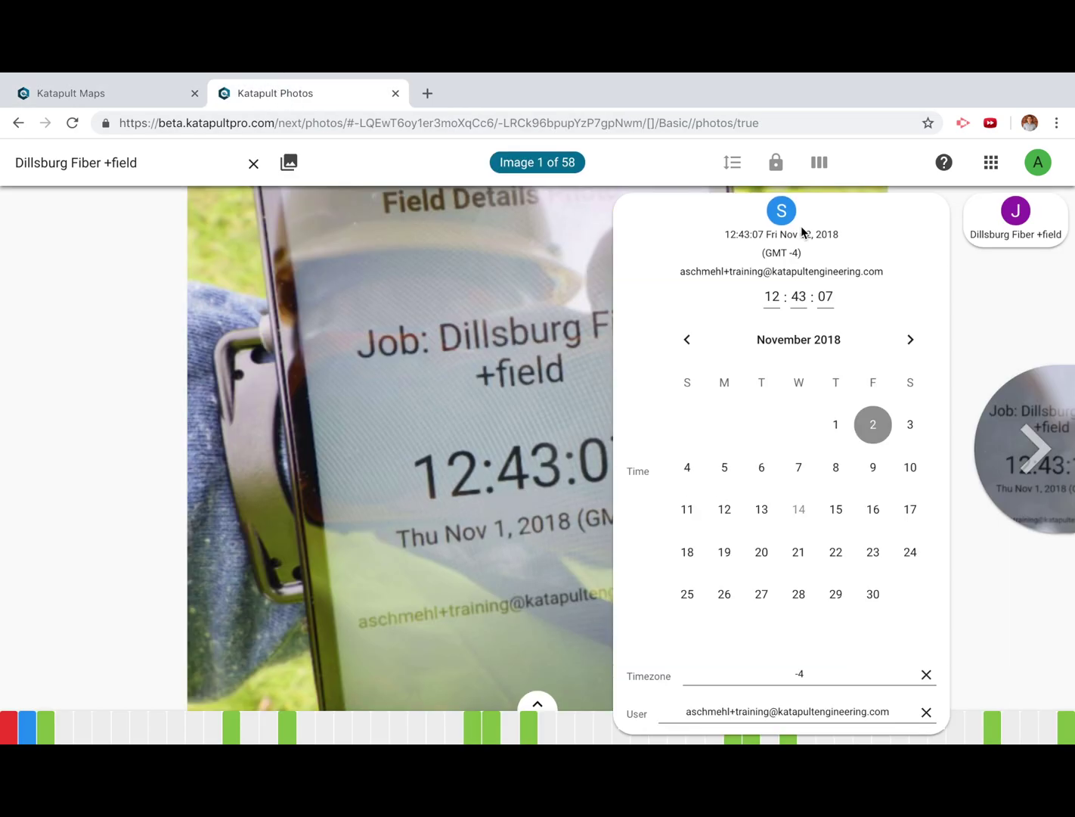
pyautogui.scroll(-3, 519, 417)
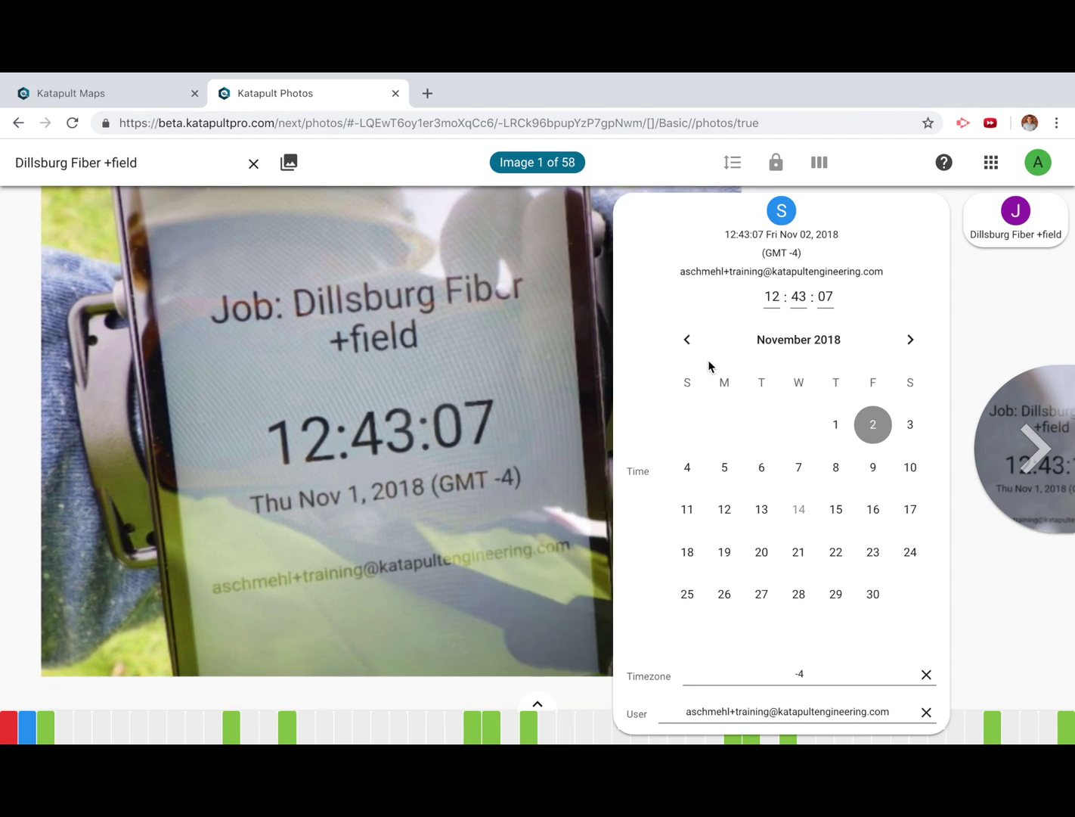
pyautogui.click(835, 427)
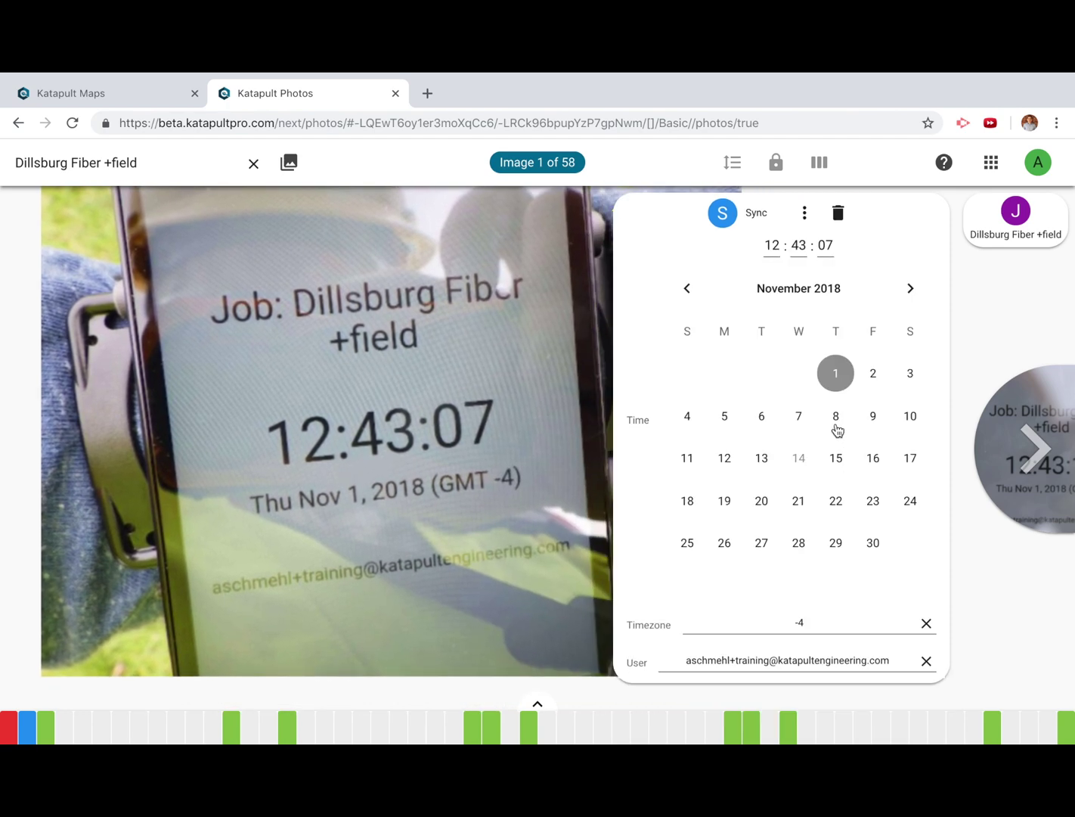
pyautogui.press('Right')
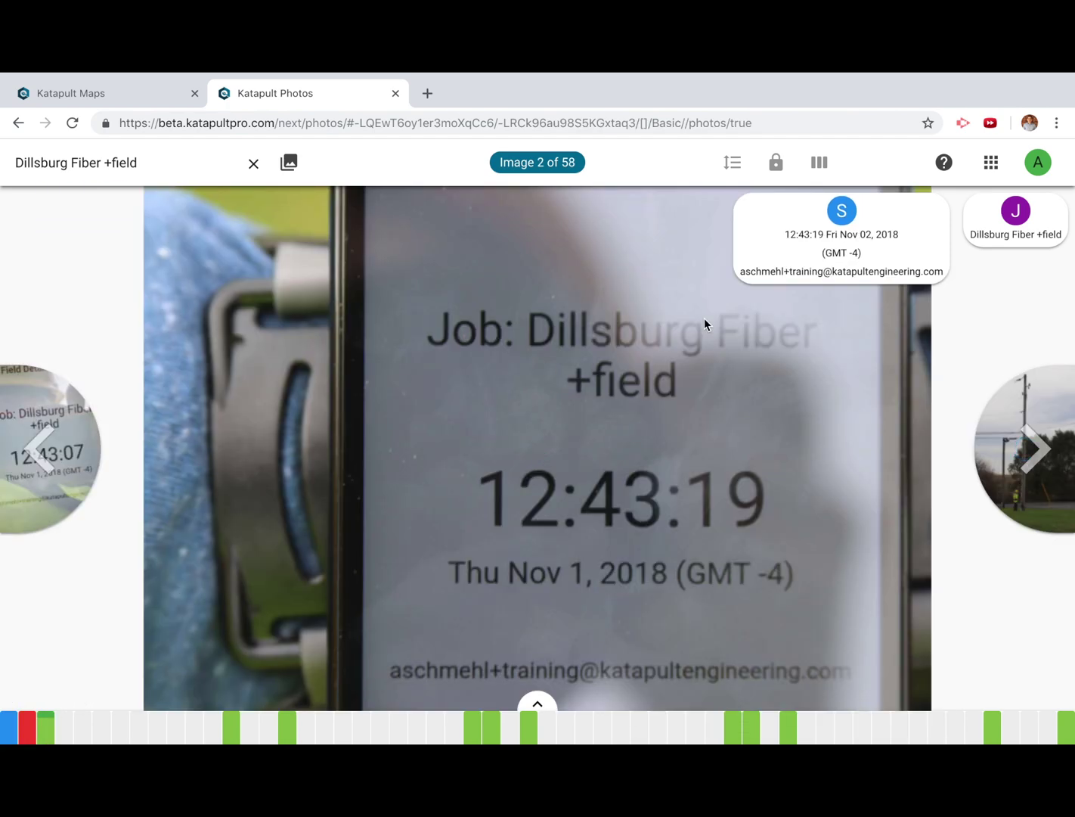
pyautogui.click(836, 424)
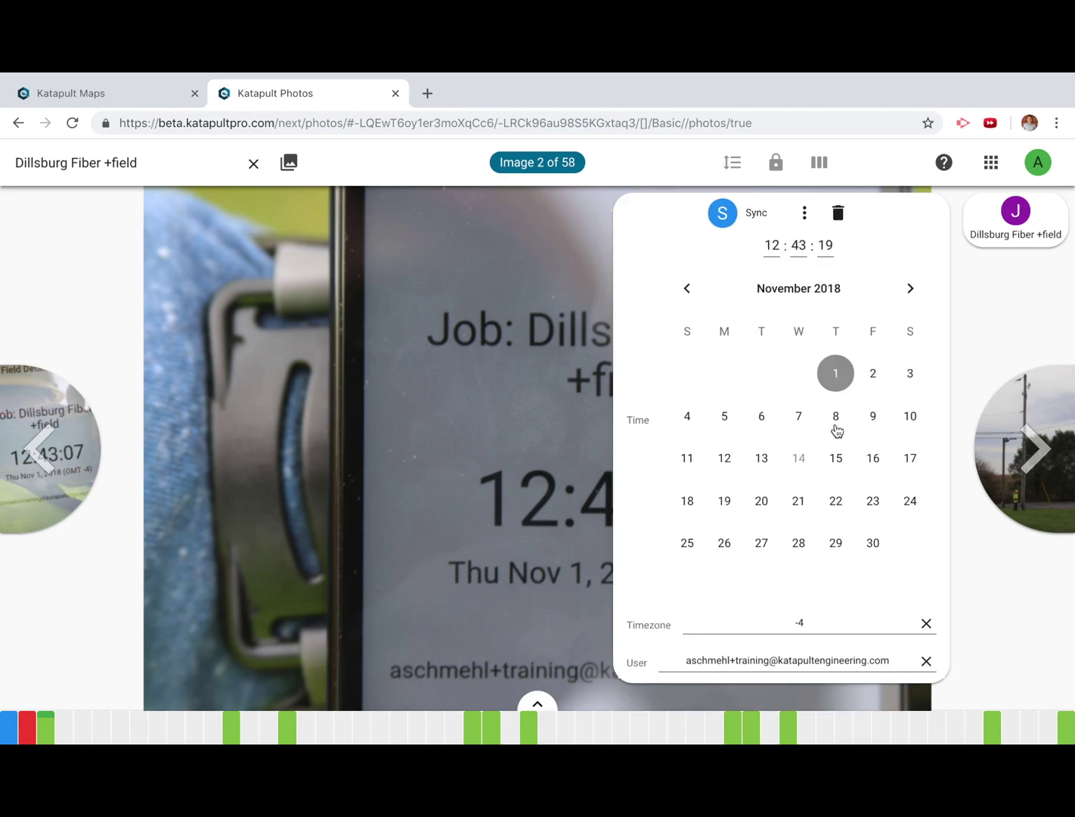
pyautogui.click(345, 474)
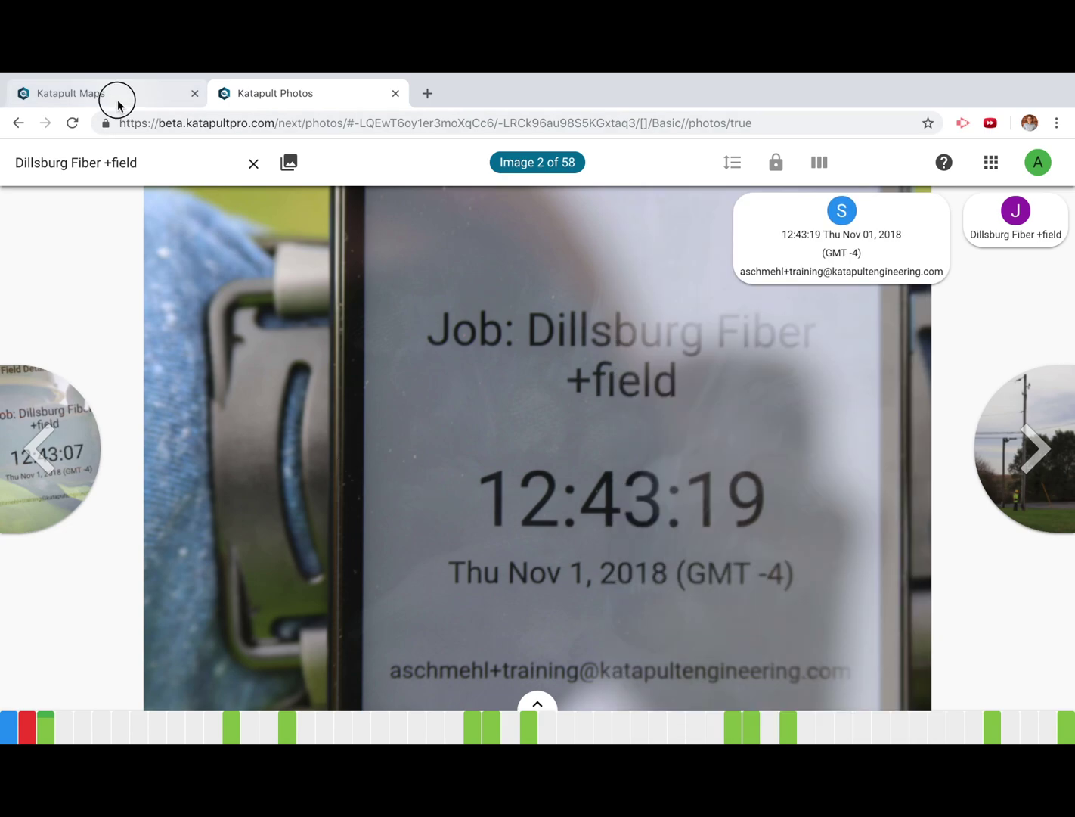
pyautogui.click(118, 100)
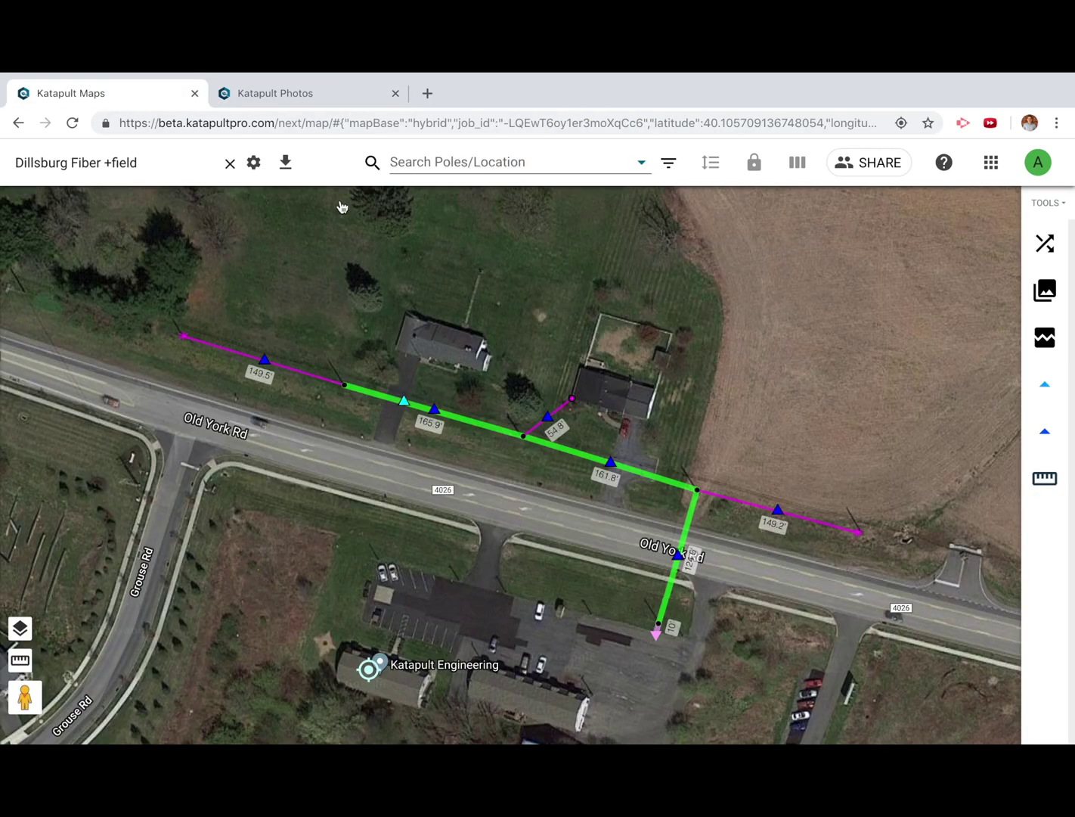
pyautogui.click(1044, 299)
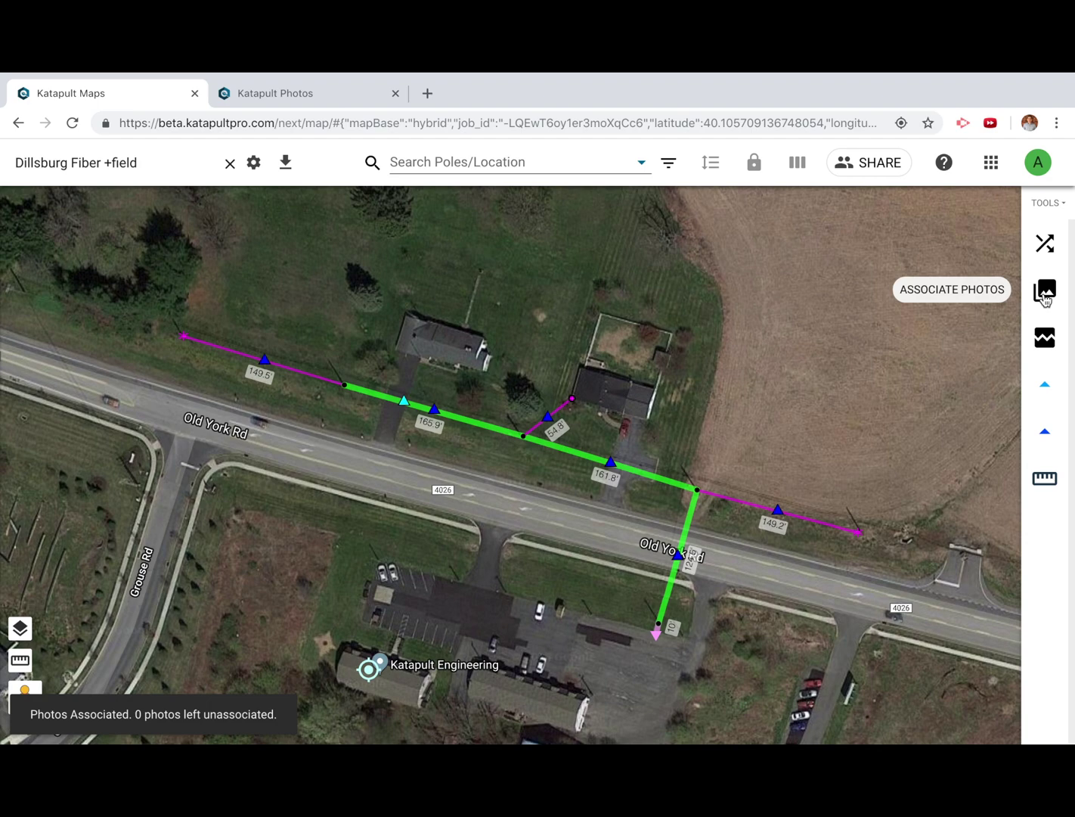
# Review the southern pole's photos, then drag the green section's first photo onto the corner pole
pyautogui.click(660, 625)
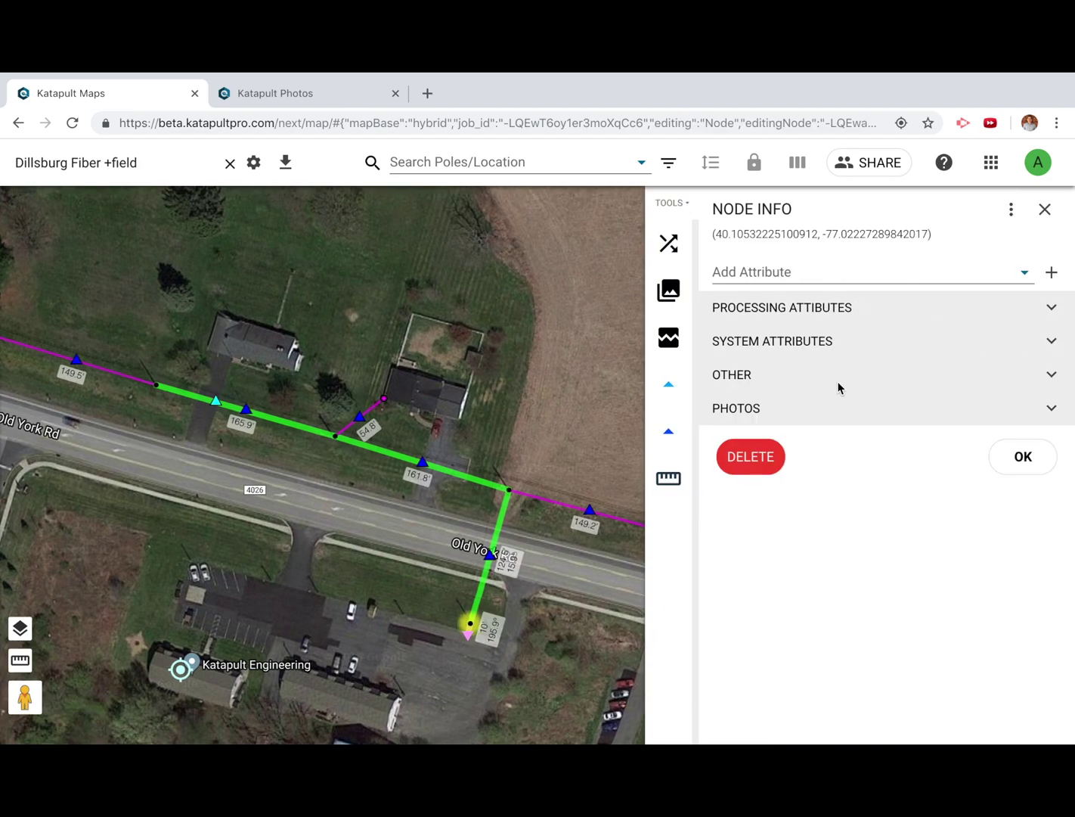
pyautogui.click(871, 398)
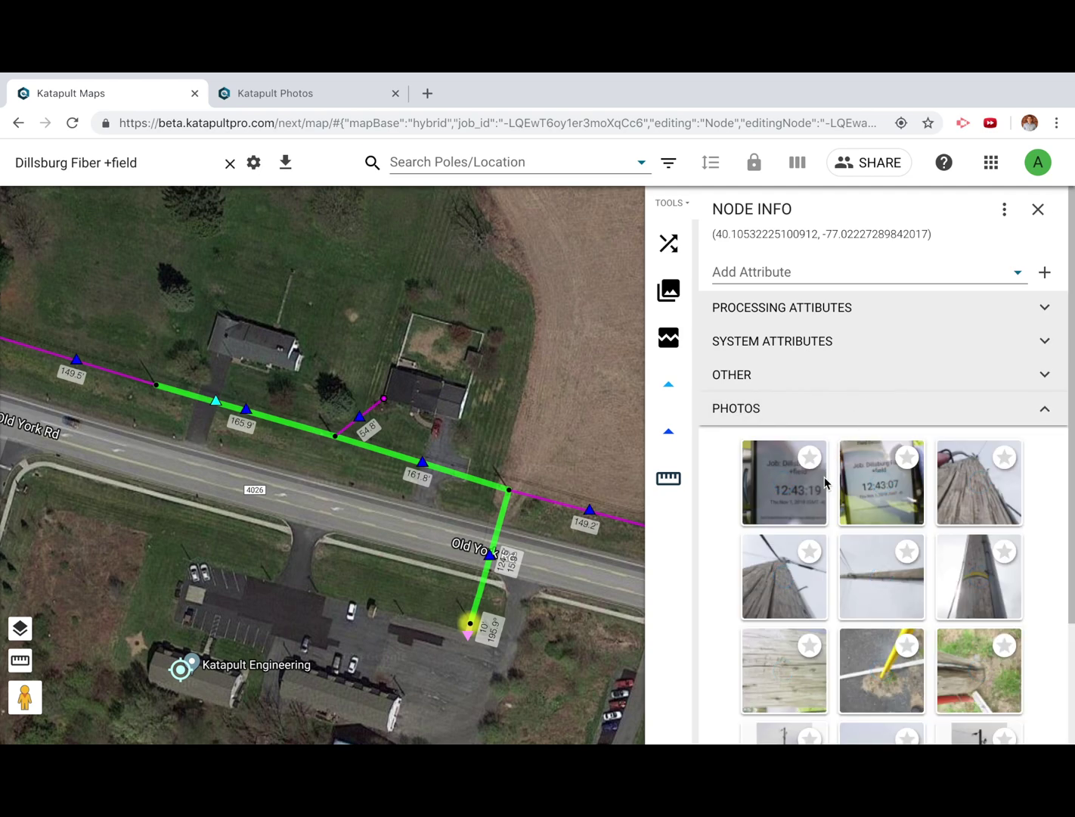
pyautogui.scroll(-1, 828, 483)
pyautogui.scroll(-2, 821, 499)
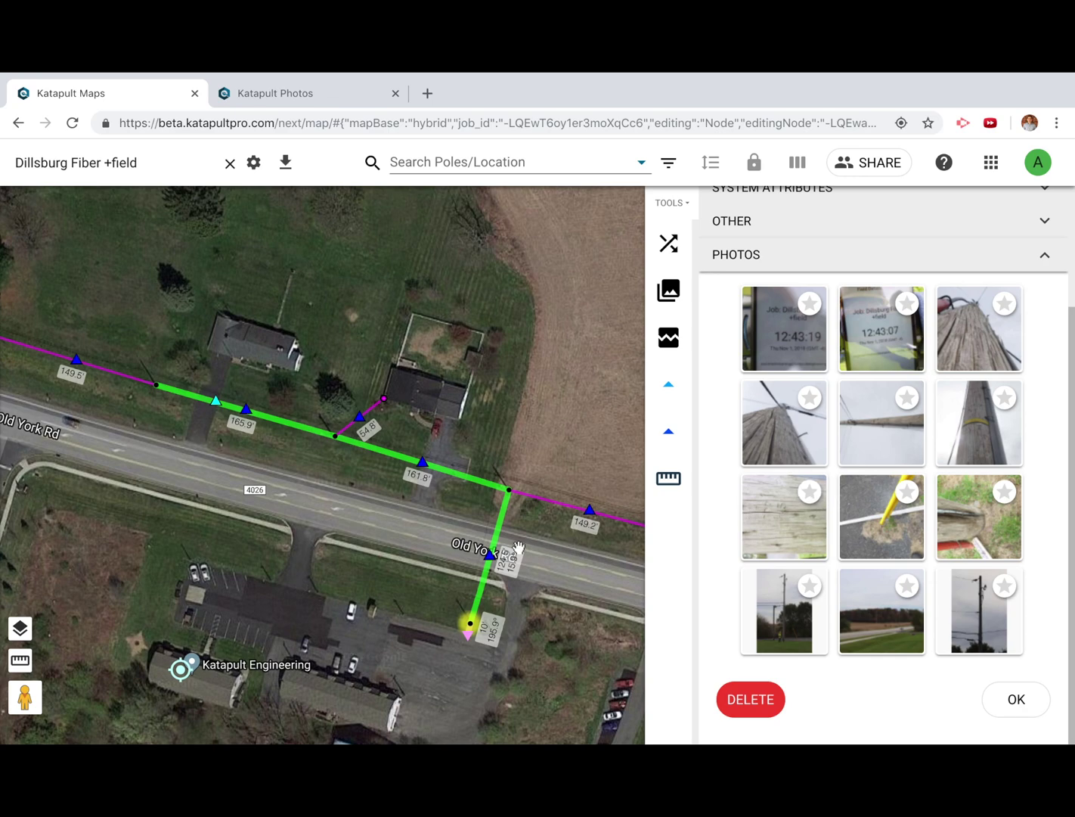
pyautogui.click(490, 557)
pyautogui.moveTo(784, 467); pyautogui.dragTo(510, 494)
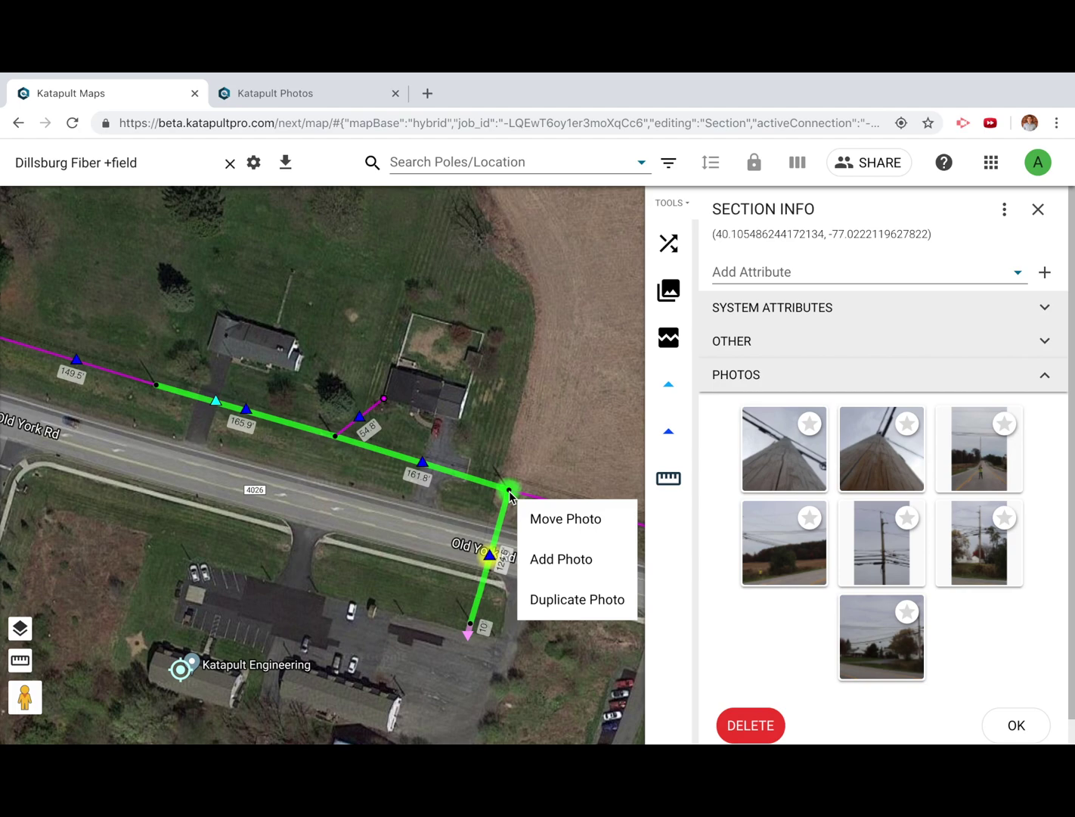
# Move the green section's photos onto the corner pole
pyautogui.click(559, 518)
pyautogui.moveTo(793, 469); pyautogui.dragTo(510, 493)
pyautogui.click(546, 521)
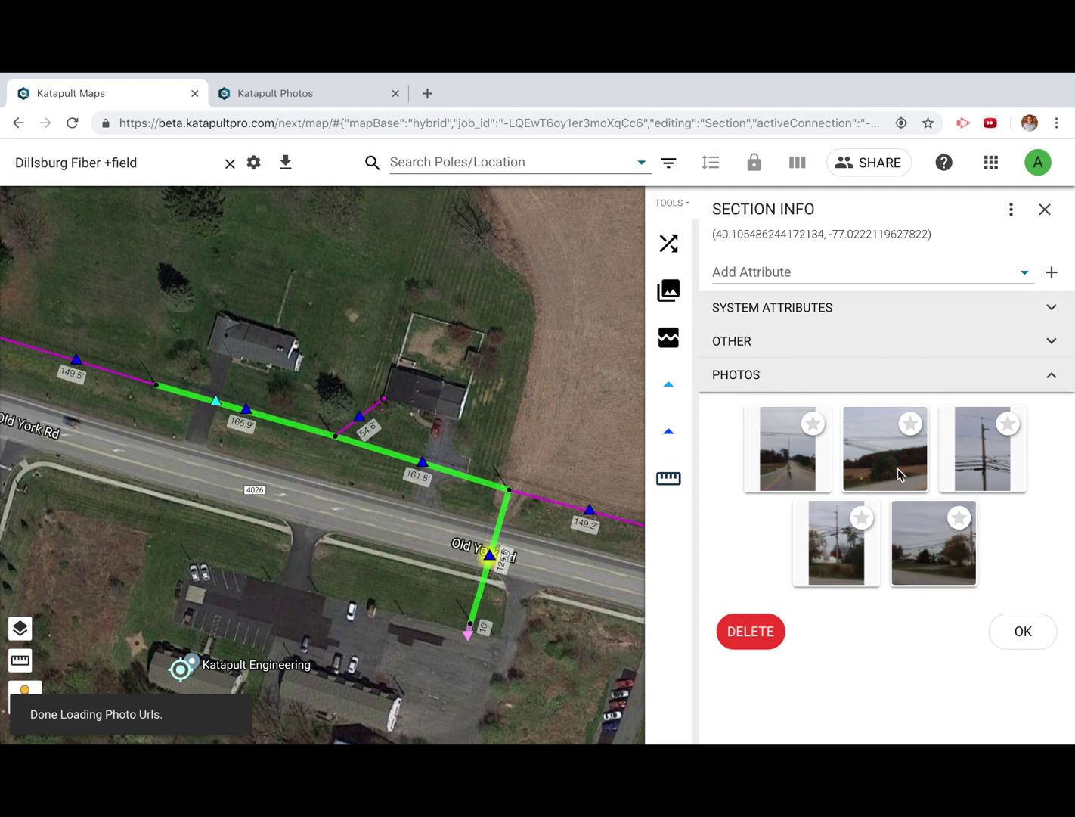
pyautogui.moveTo(898, 471); pyautogui.dragTo(508, 492)
pyautogui.click(550, 520)
pyautogui.moveTo(885, 454); pyautogui.dragTo(509, 493)
pyautogui.click(551, 520)
pyautogui.click(551, 520)
pyautogui.click(559, 521)
# Open the junction pole and adjoining green section, moving its first photos onto the junction pole
pyautogui.moveTo(589, 524); pyautogui.dragTo(486, 493)
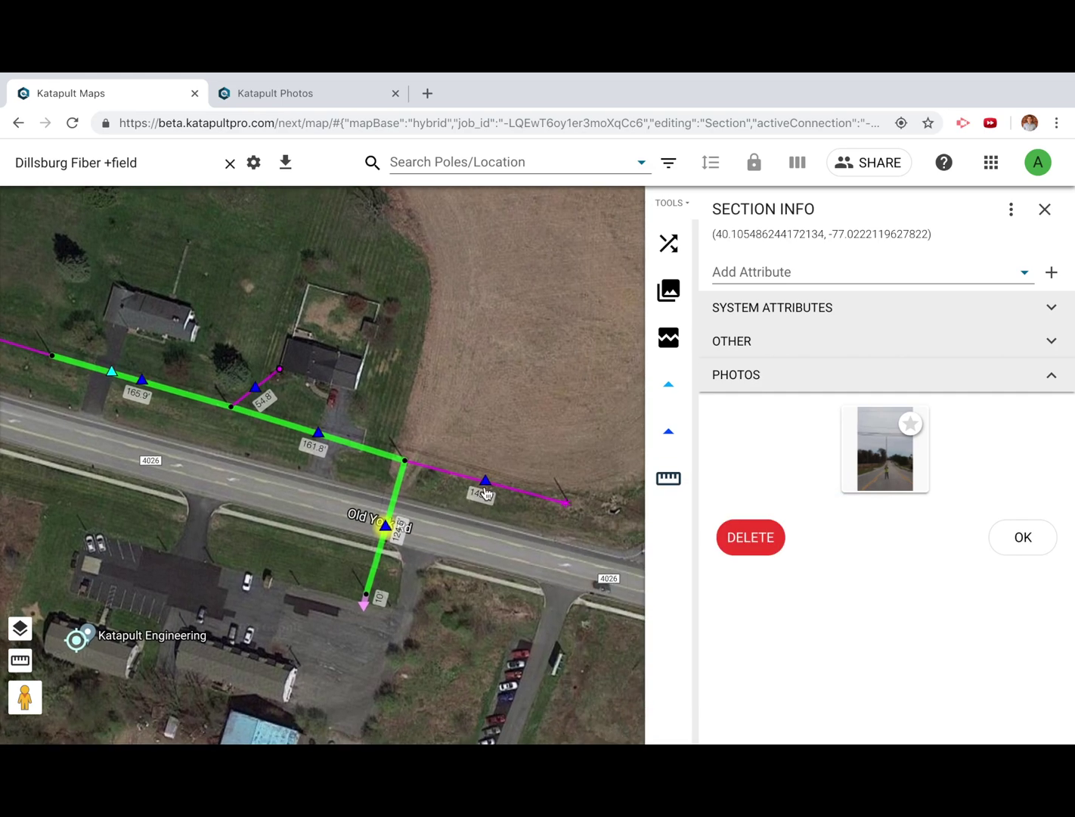
pyautogui.click(405, 459)
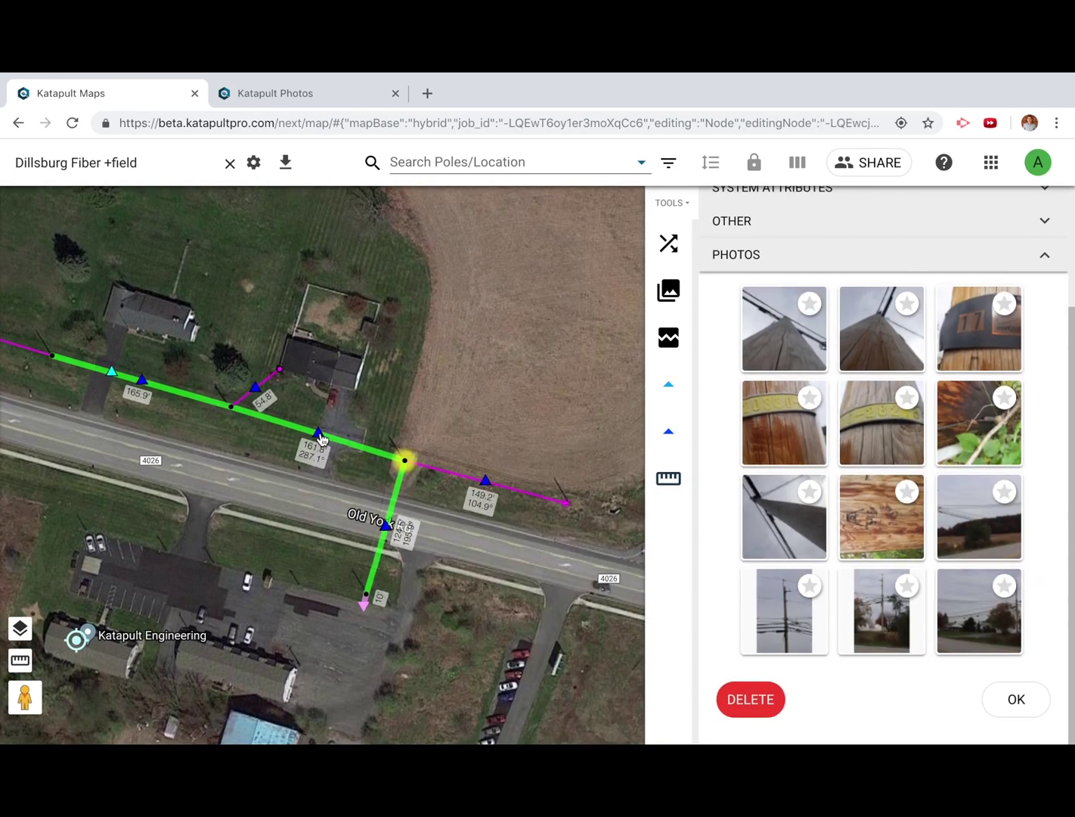
pyautogui.click(320, 436)
pyautogui.moveTo(804, 465); pyautogui.dragTo(230, 408)
pyautogui.moveTo(744, 452); pyautogui.dragTo(230, 412)
pyautogui.click(261, 433)
pyautogui.moveTo(784, 449); pyautogui.dragTo(234, 410)
pyautogui.click(269, 434)
pyautogui.click(287, 435)
# Move the remaining section photos onto the junction pole and one onto the 54.8' branch section
pyautogui.moveTo(785, 449); pyautogui.dragTo(235, 412)
pyautogui.click(290, 433)
pyautogui.moveTo(788, 449); pyautogui.dragTo(232, 408)
pyautogui.click(287, 434)
pyautogui.moveTo(884, 449); pyautogui.dragTo(233, 413)
pyautogui.click(288, 435)
pyautogui.moveTo(885, 448); pyautogui.dragTo(233, 412)
pyautogui.click(287, 434)
pyautogui.moveTo(935, 482); pyautogui.dragTo(235, 413)
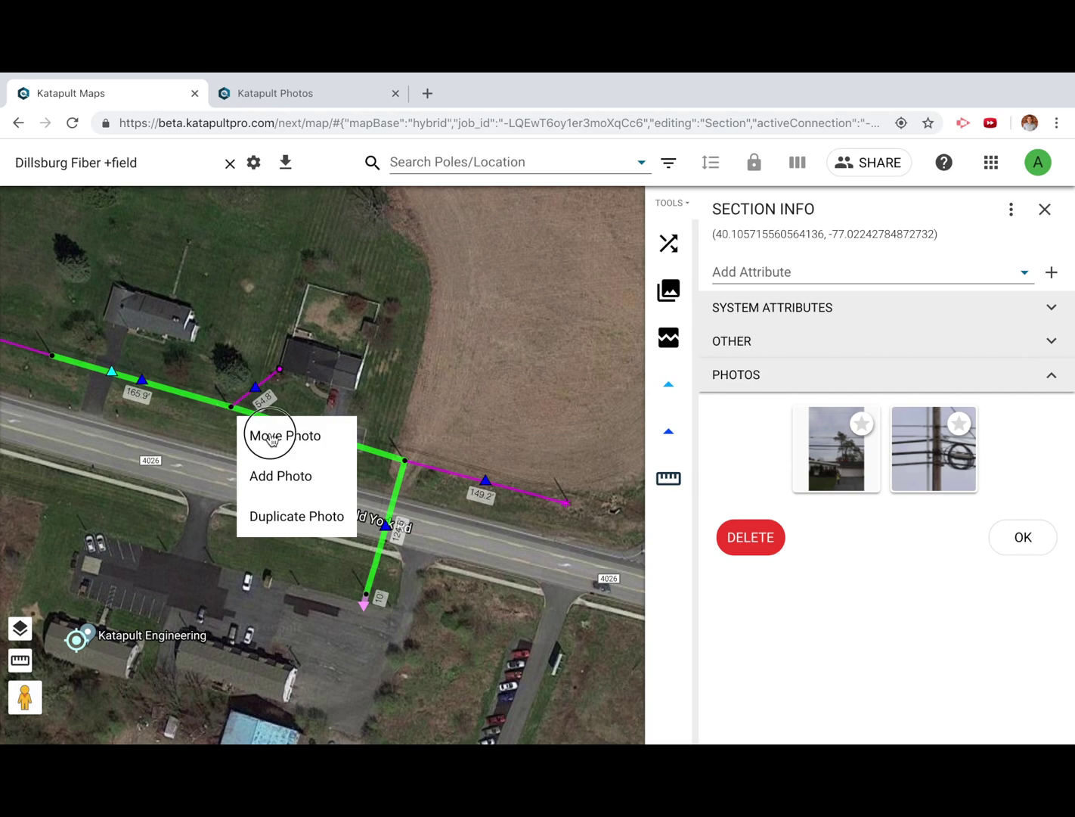
pyautogui.click(285, 434)
pyautogui.click(248, 382)
# Check the western sections' info and open the green line's end pole details
pyautogui.click(140, 380)
pyautogui.click(108, 372)
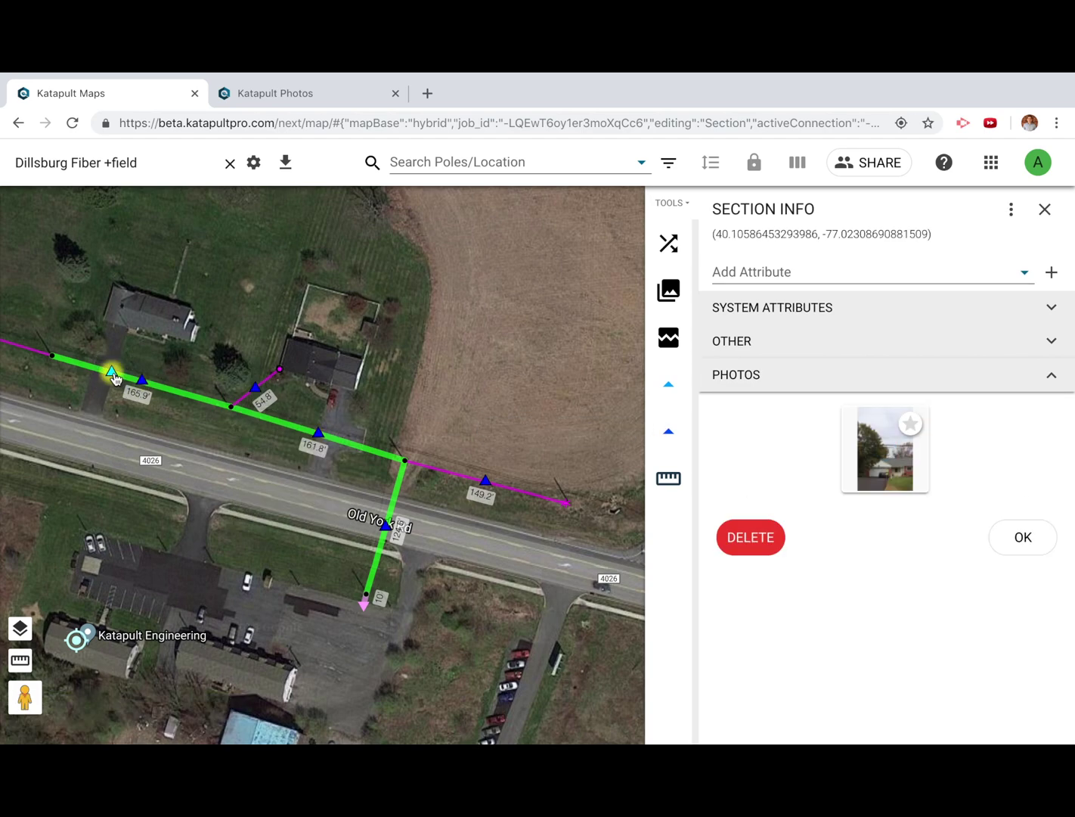
pyautogui.click(50, 355)
pyautogui.moveTo(131, 447); pyautogui.dragTo(276, 480)
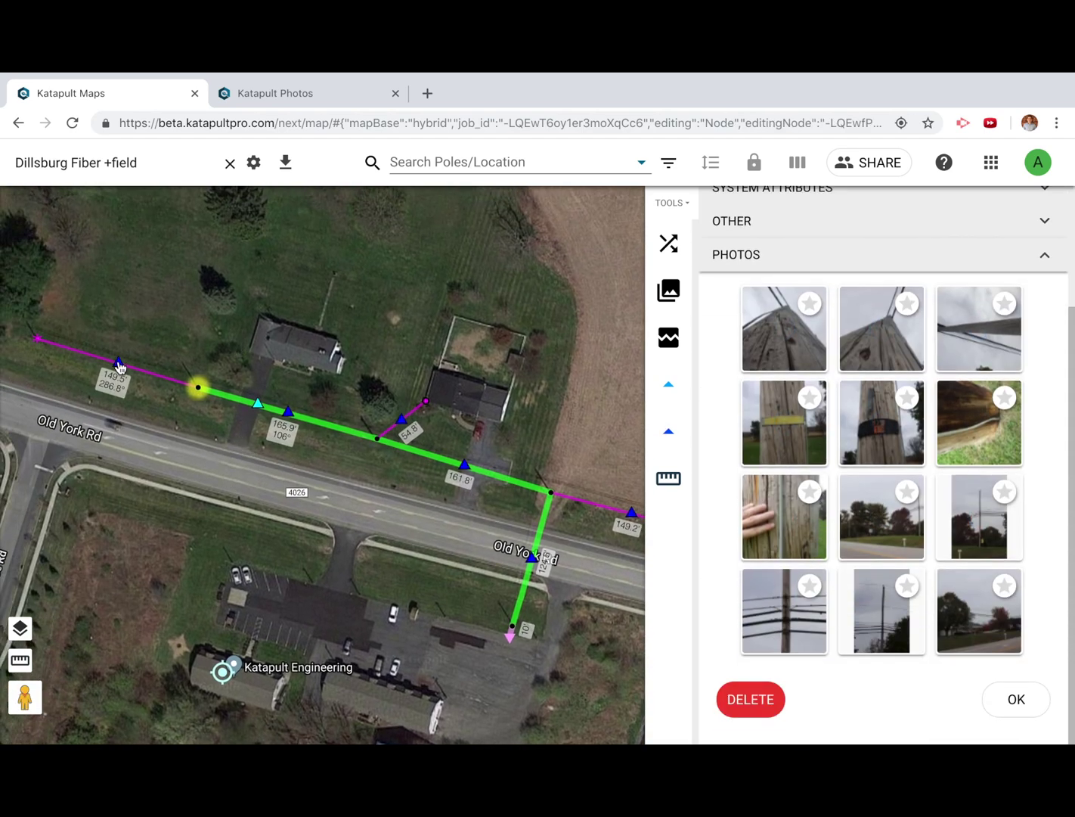
pyautogui.click(119, 367)
pyautogui.click(514, 629)
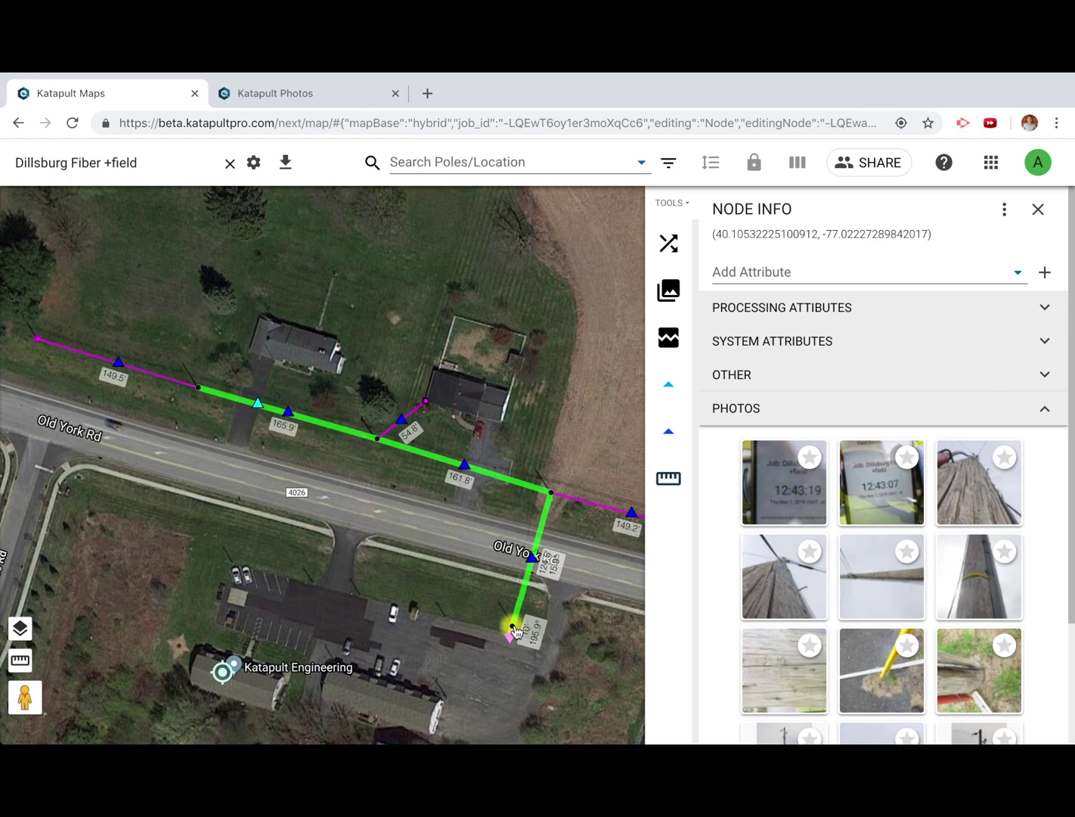
# Open the south-end pole's details and add the pole_tag attribute
pyautogui.click(1039, 208)
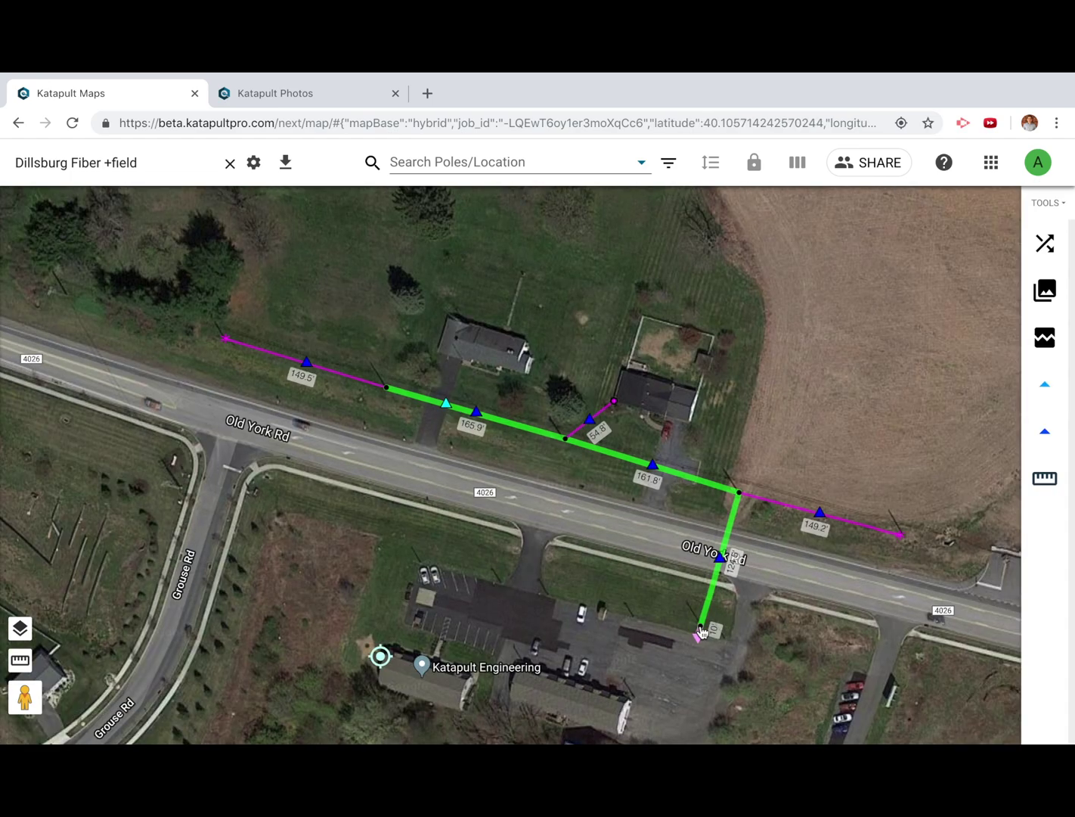
pyautogui.click(700, 631)
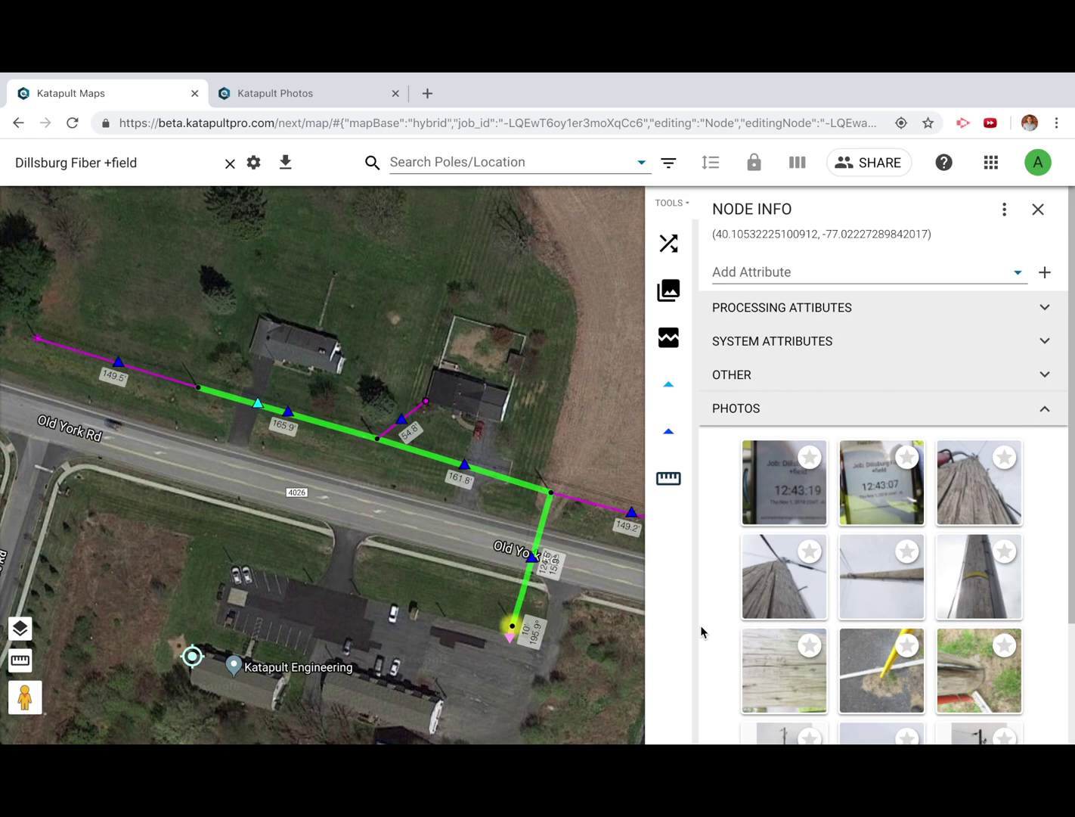
pyautogui.click(758, 264)
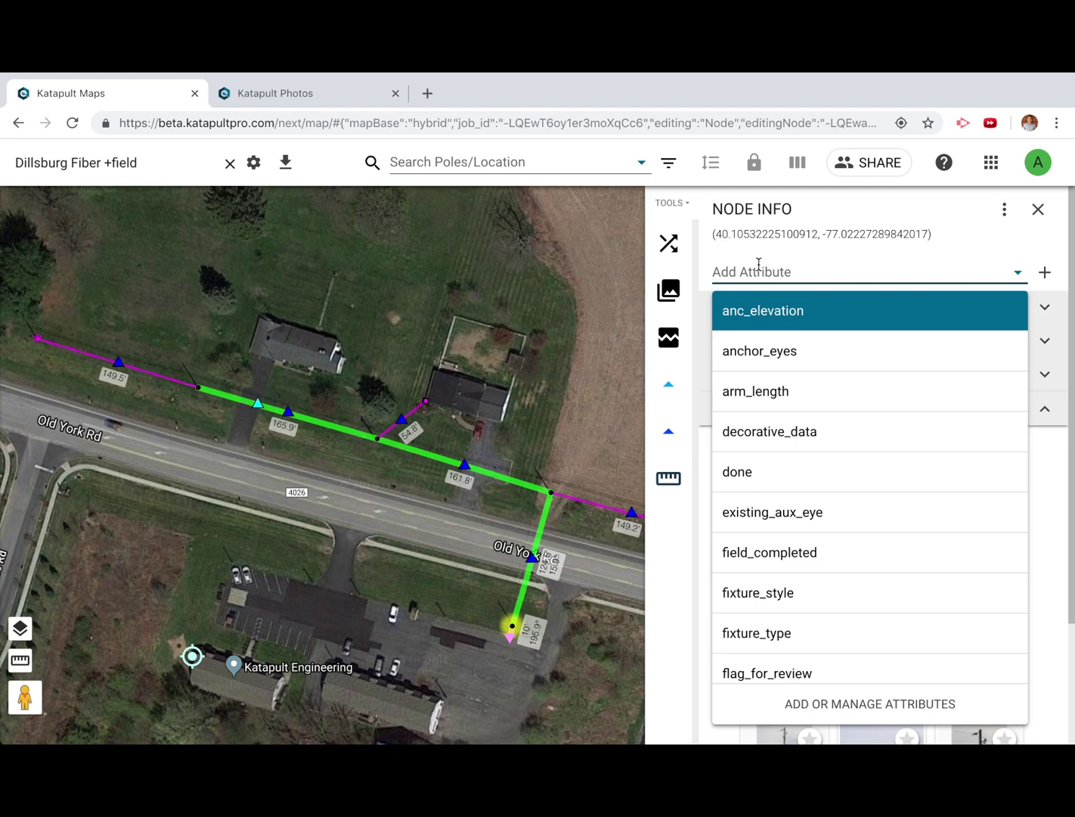
pyautogui.scroll(-3, 812, 445)
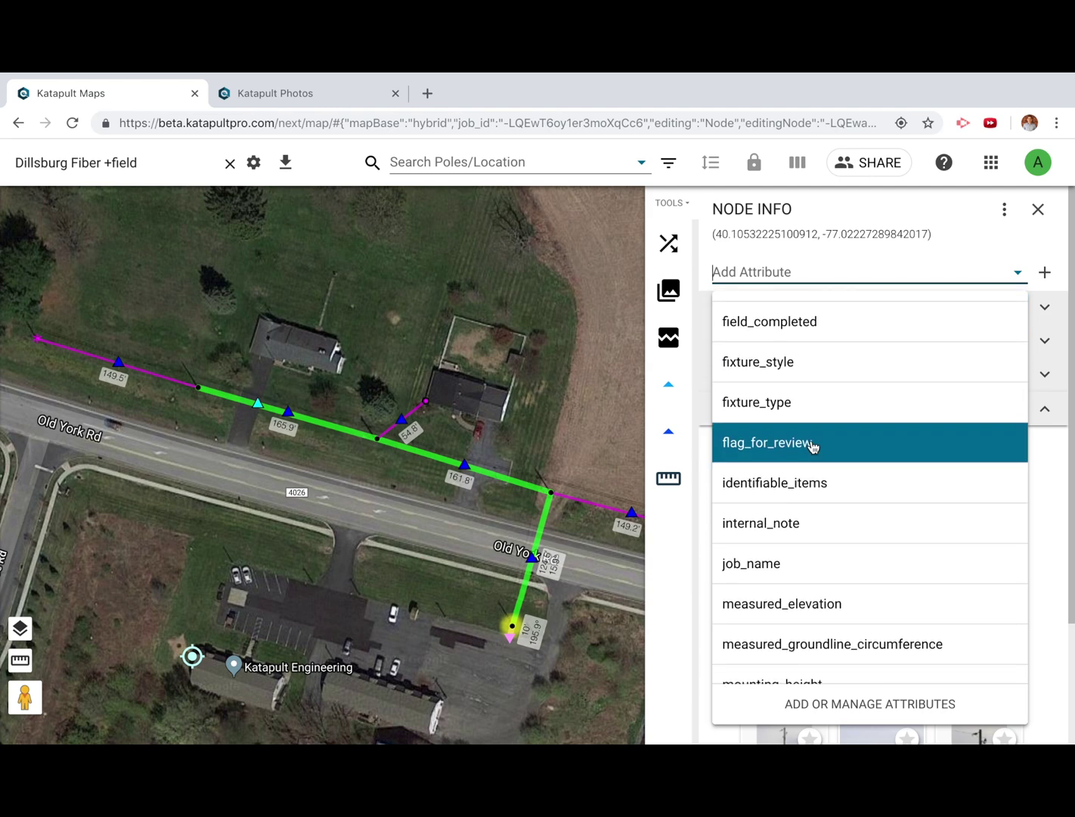
pyautogui.write('pole')
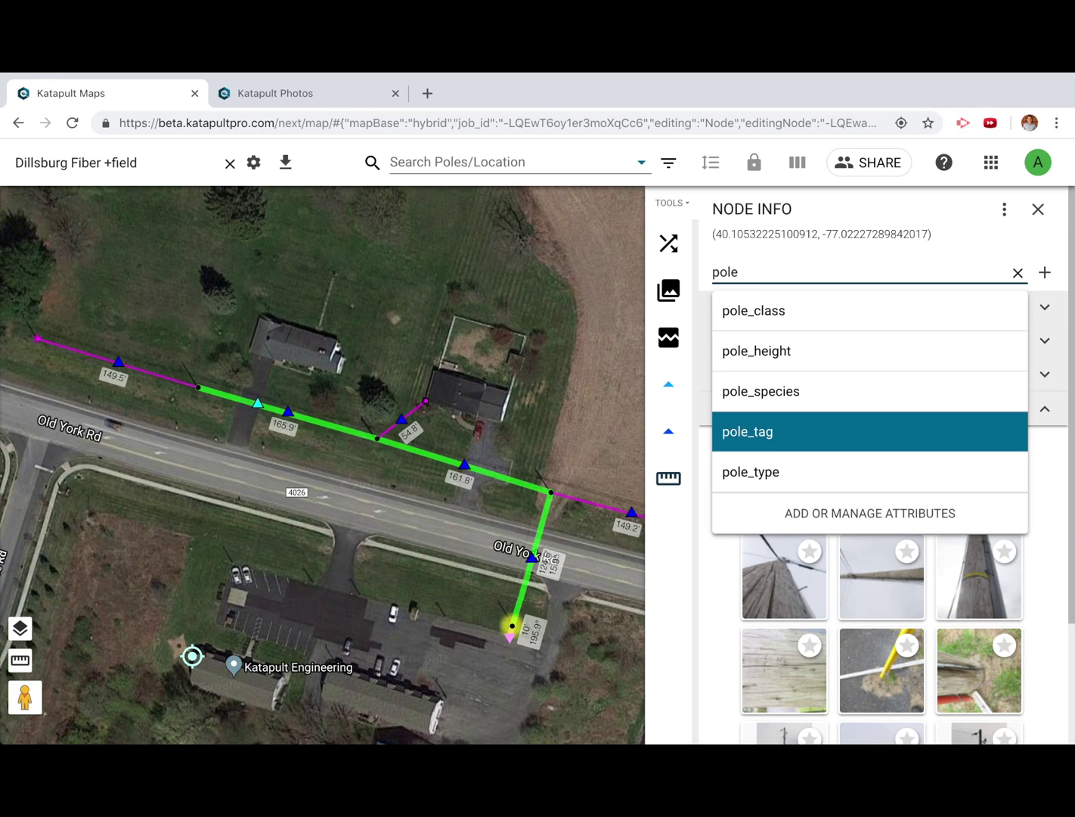
pyautogui.click(809, 437)
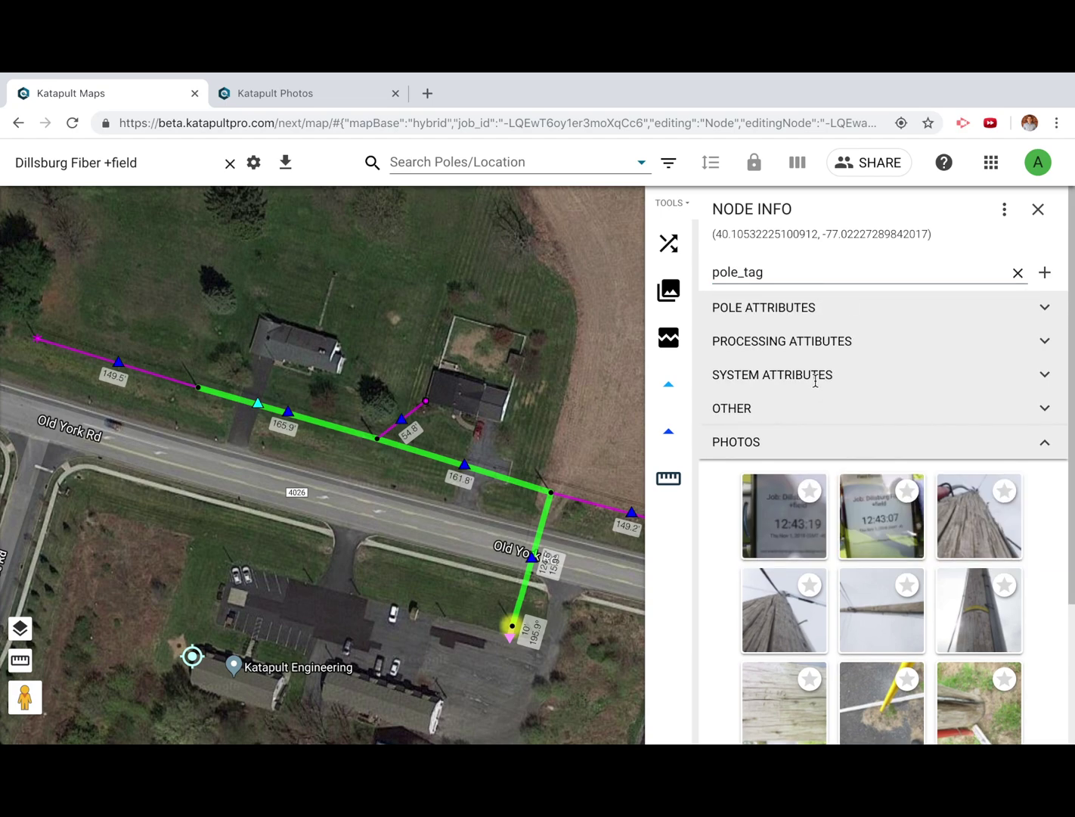
# Set the pole tag to Met Ed 20326-281, read from the enlarged tag photo
pyautogui.click(844, 307)
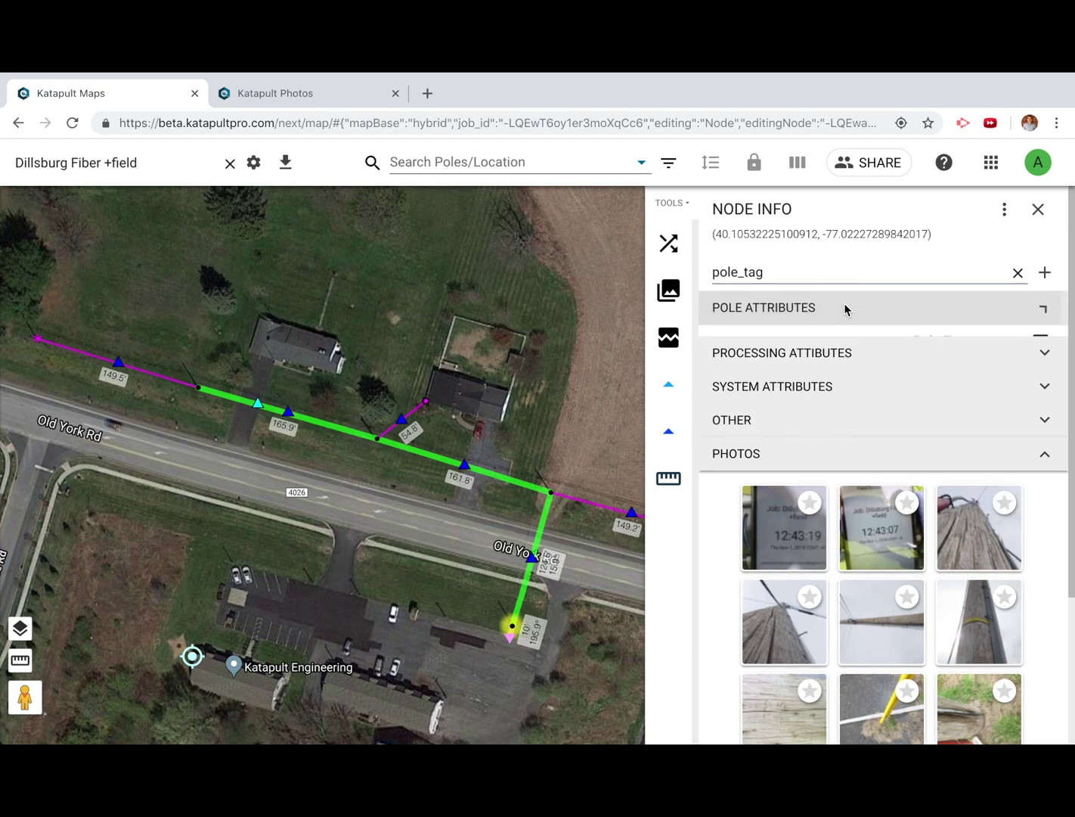
pyautogui.click(817, 342)
pyautogui.click(801, 607)
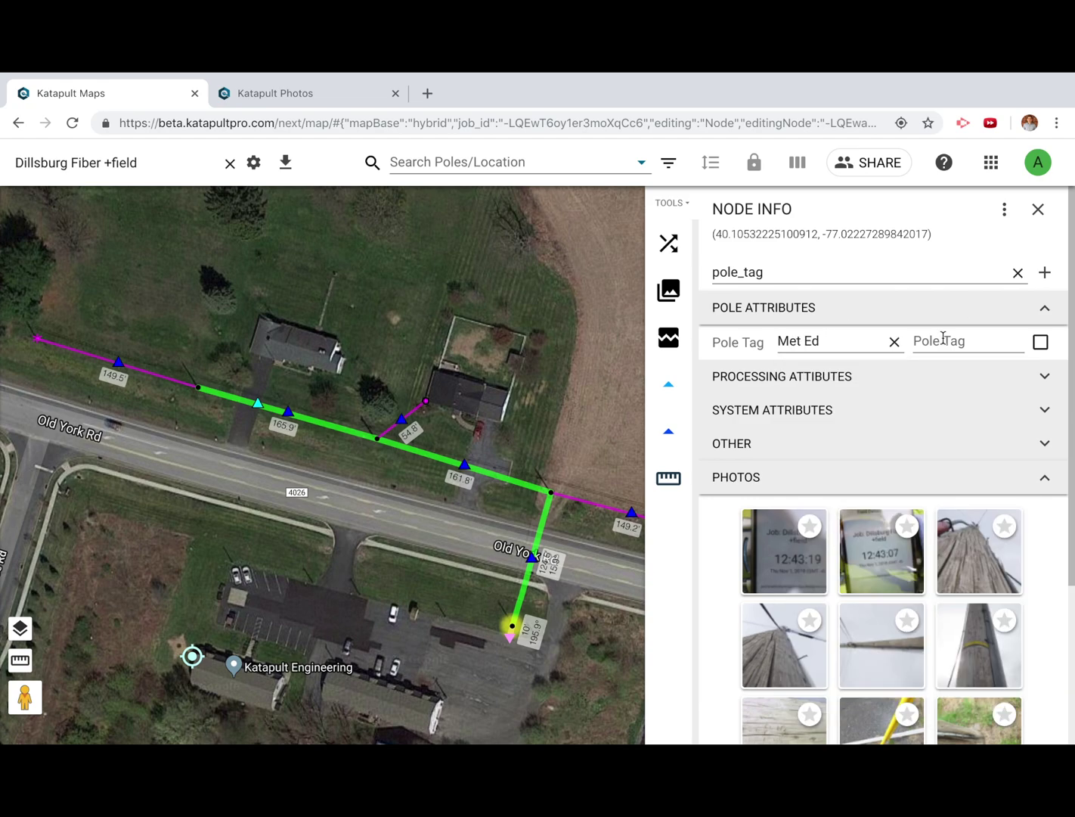
pyautogui.scroll(-2, 944, 378)
pyautogui.click(985, 511)
pyautogui.scroll(3, 326, 464)
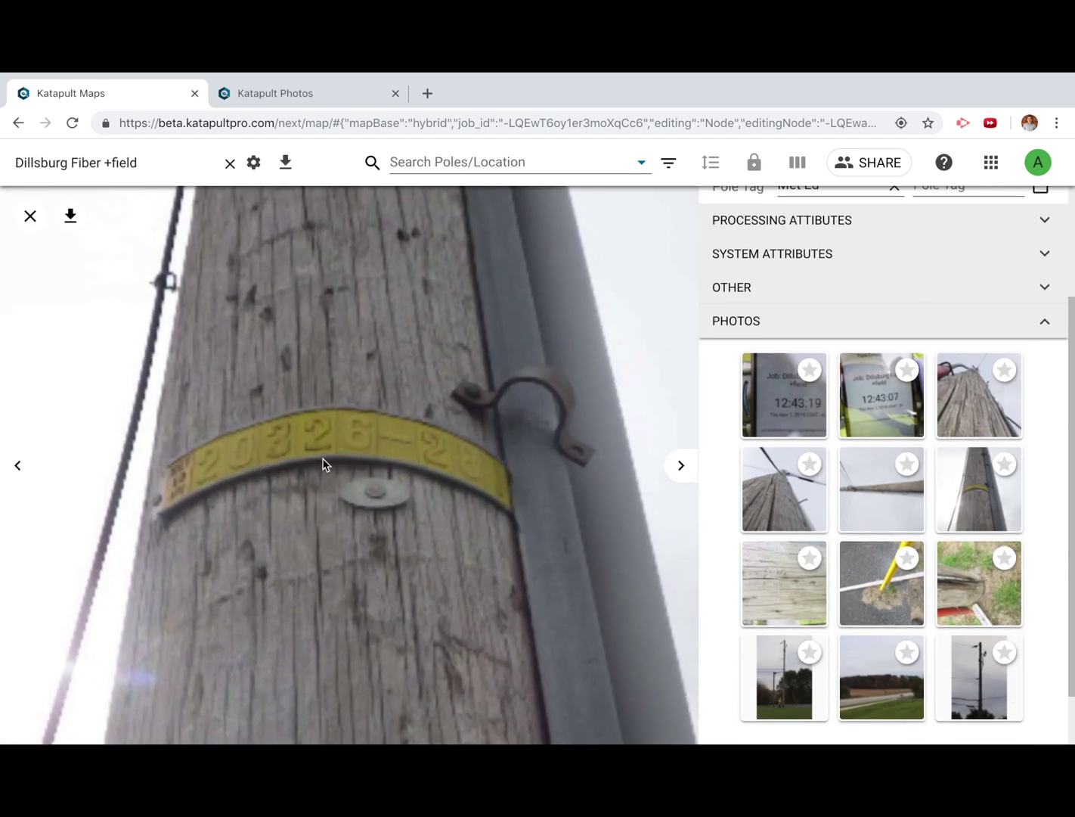
pyautogui.scroll(2, 825, 257)
pyautogui.click(954, 303)
pyautogui.write('20326-281')
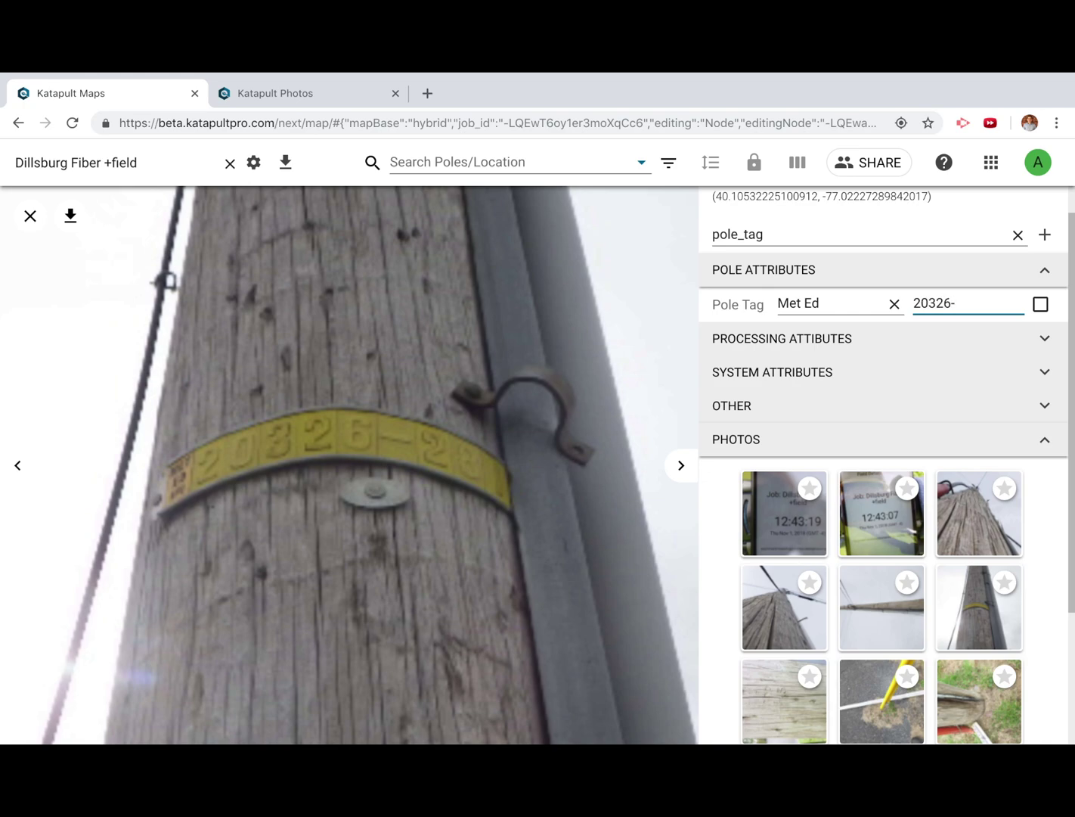
pyautogui.click(1041, 304)
# Add pole_class 4 and pole_height 45 to the pole
pyautogui.click(850, 234)
pyautogui.write('pole')
pyautogui.click(859, 309)
pyautogui.click(760, 710)
pyautogui.click(867, 333)
pyautogui.click(831, 571)
pyautogui.click(850, 235)
pyautogui.write('pole')
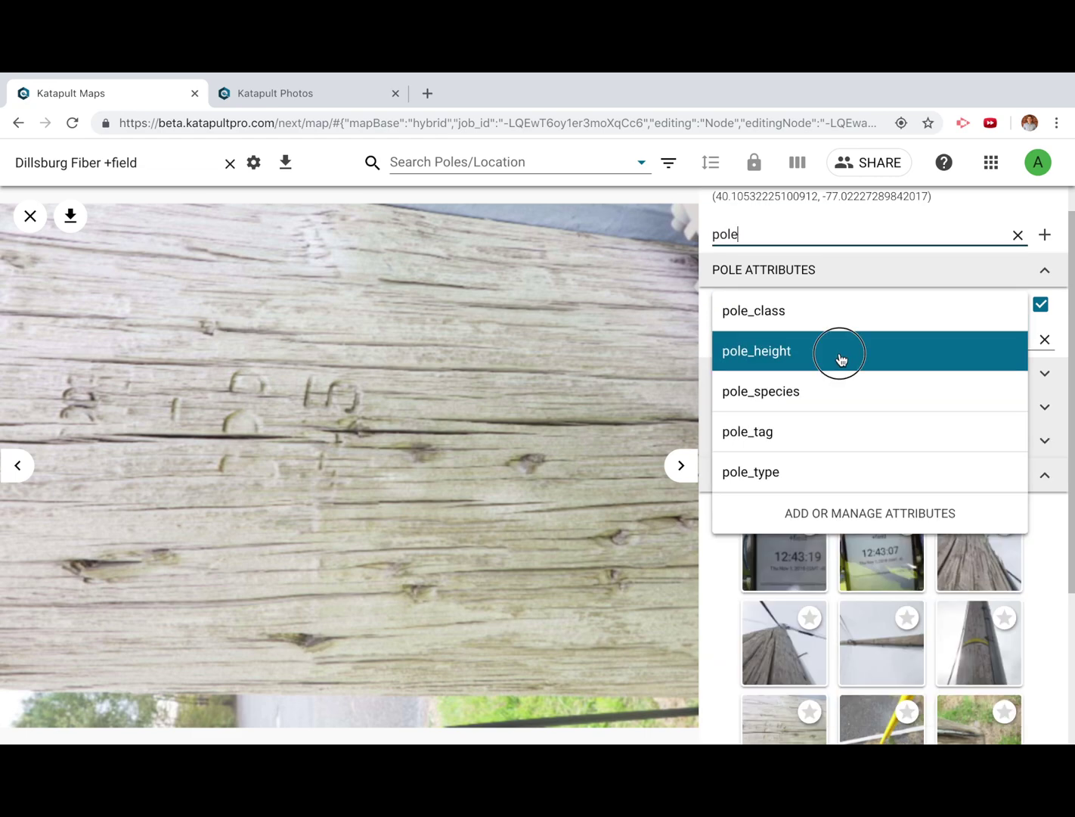
pyautogui.click(837, 352)
pyautogui.click(875, 615)
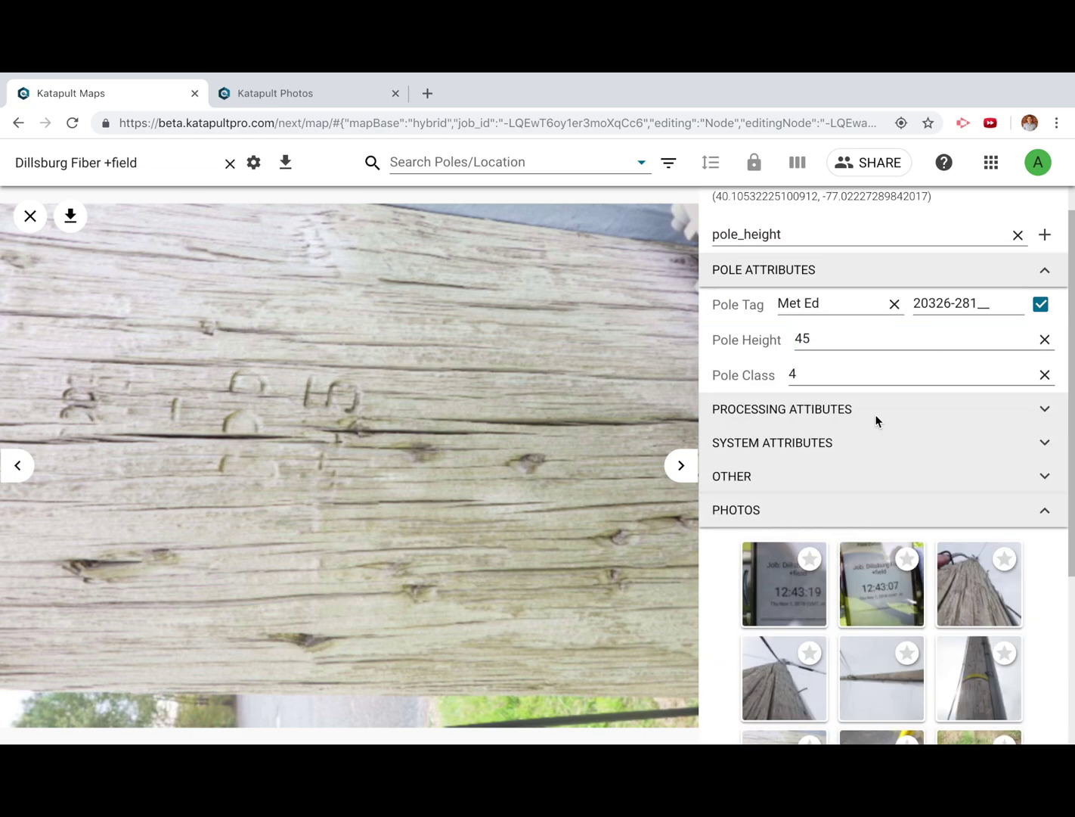
# Add pole_species SPPA and close the full-size photo
pyautogui.click(853, 229)
pyautogui.write('pole_')
pyautogui.click(816, 388)
pyautogui.click(832, 408)
pyautogui.click(852, 603)
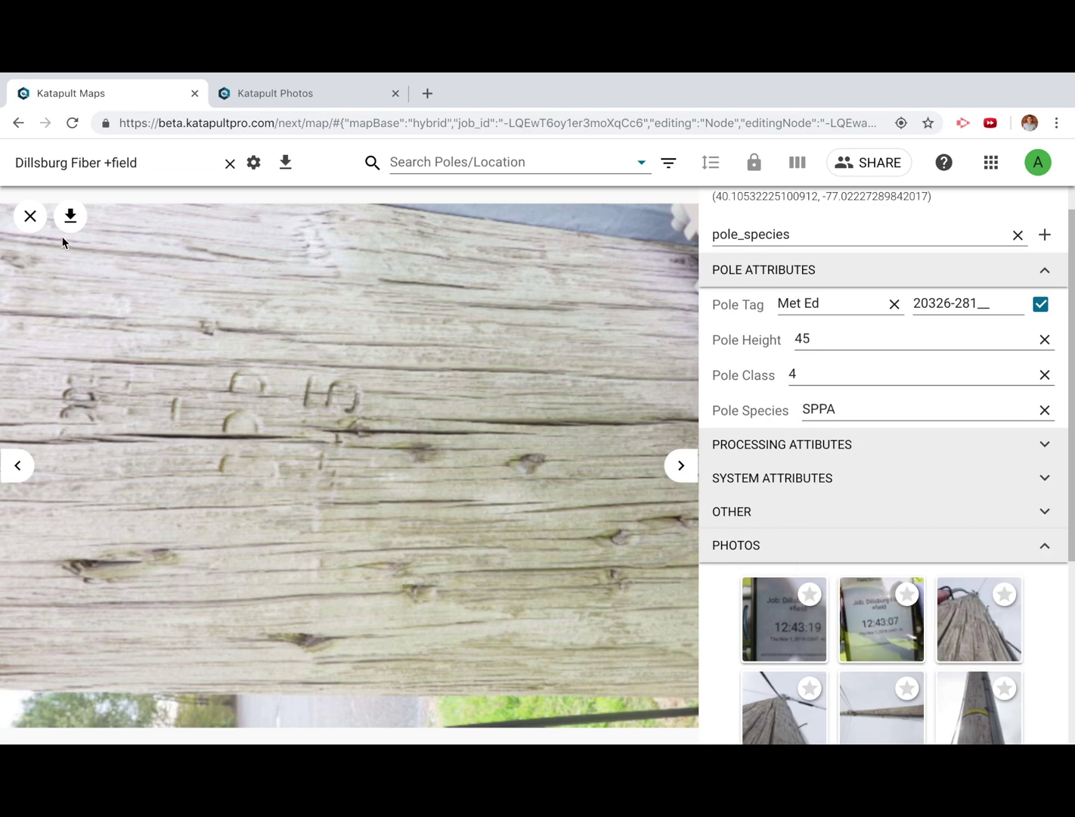
pyautogui.click(30, 216)
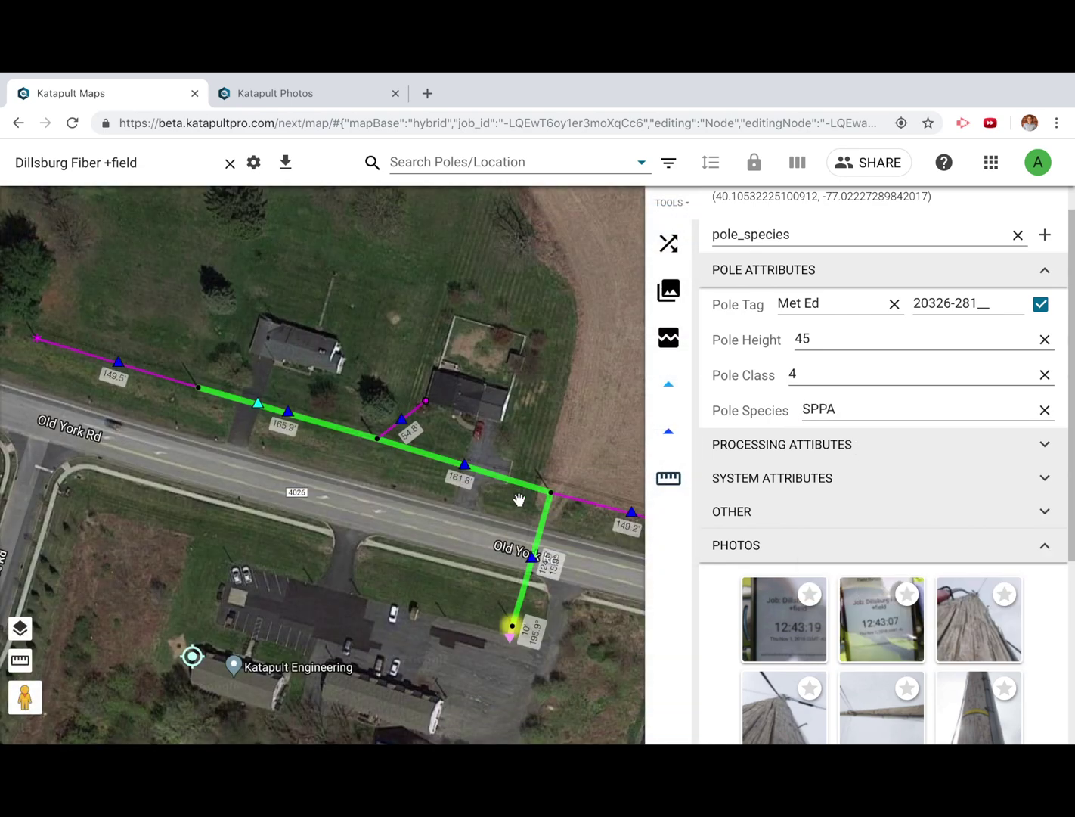
pyautogui.click(673, 202)
# Set up an overwriting bulk Add Attribute with pole_tag owner Met Ed
pyautogui.click(628, 360)
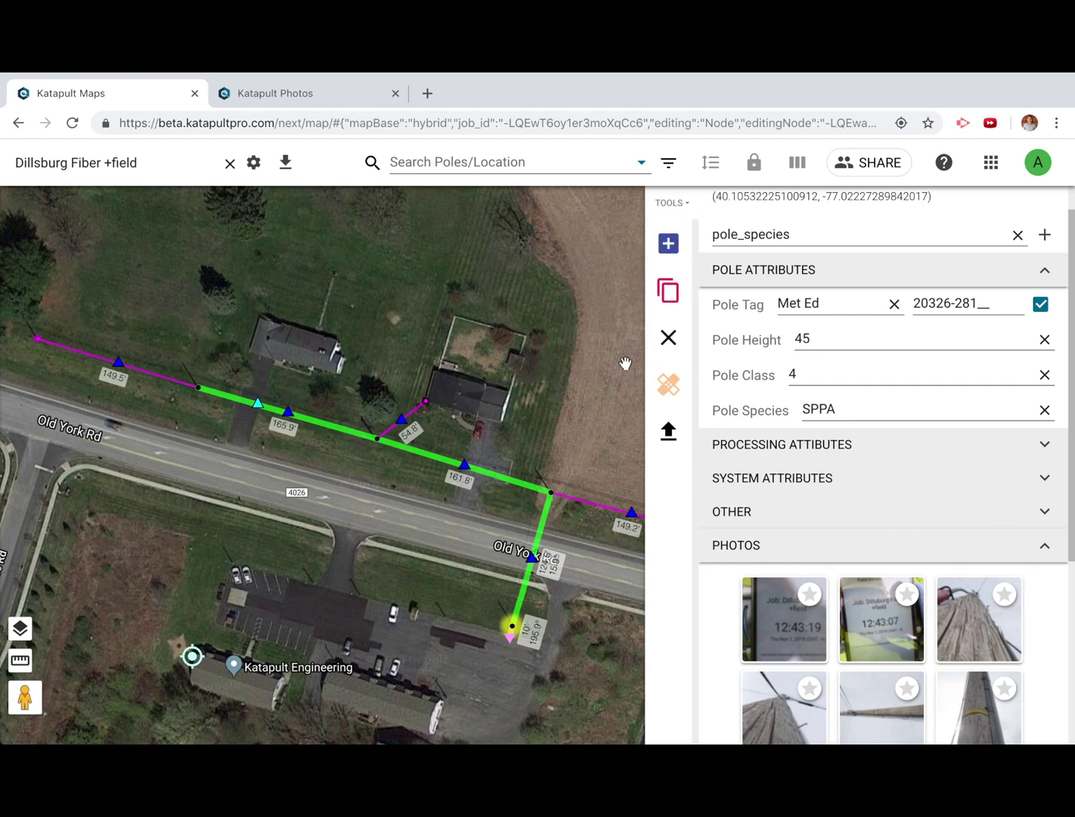
pyautogui.click(667, 245)
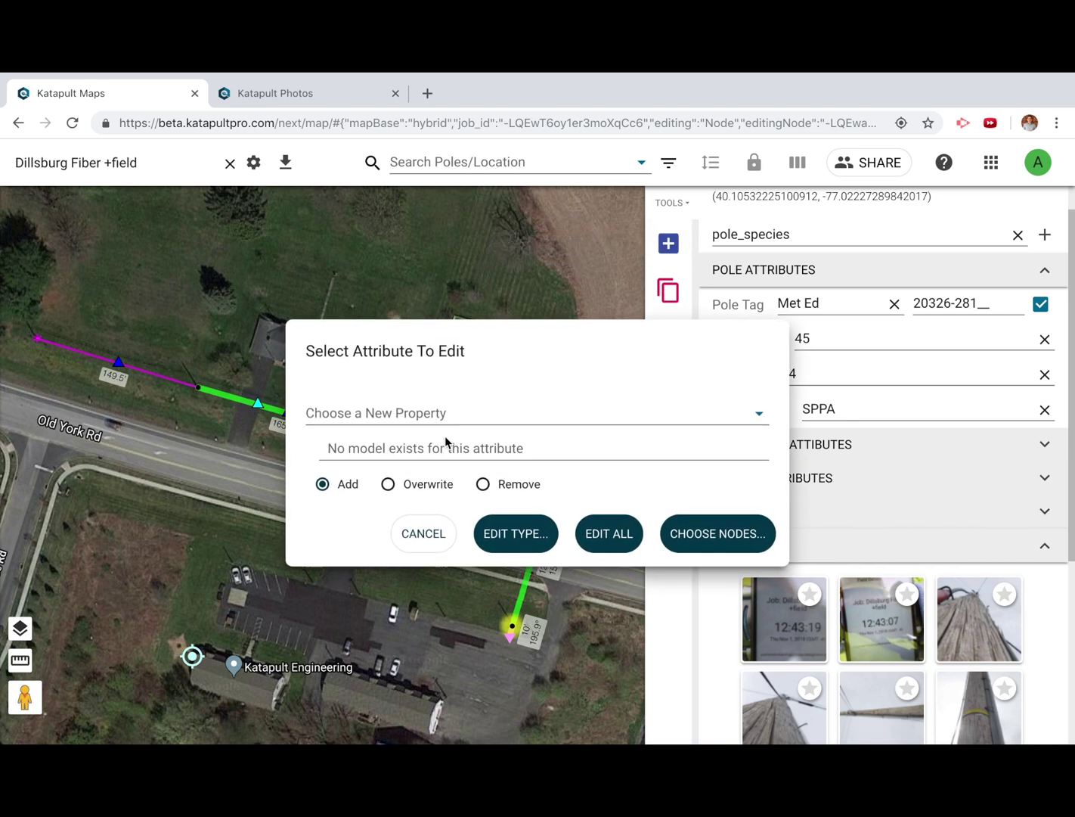
pyautogui.click(389, 487)
pyautogui.click(390, 413)
pyautogui.write('le')
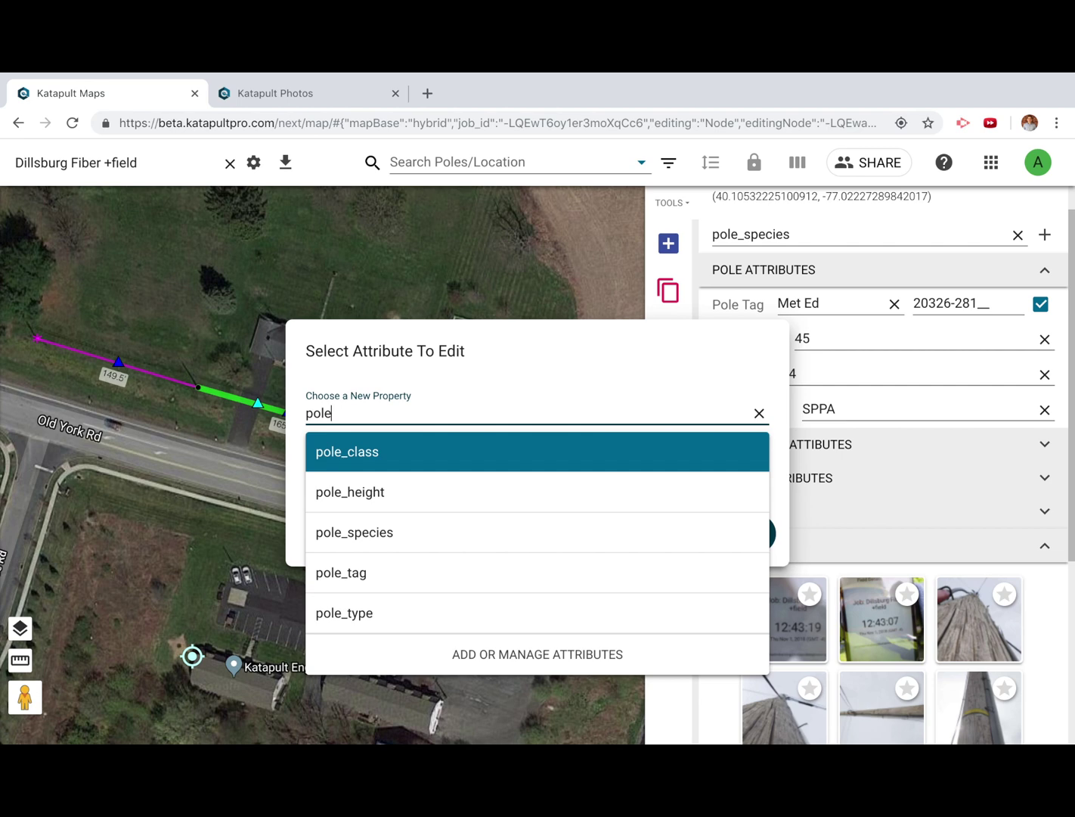
pyautogui.click(412, 581)
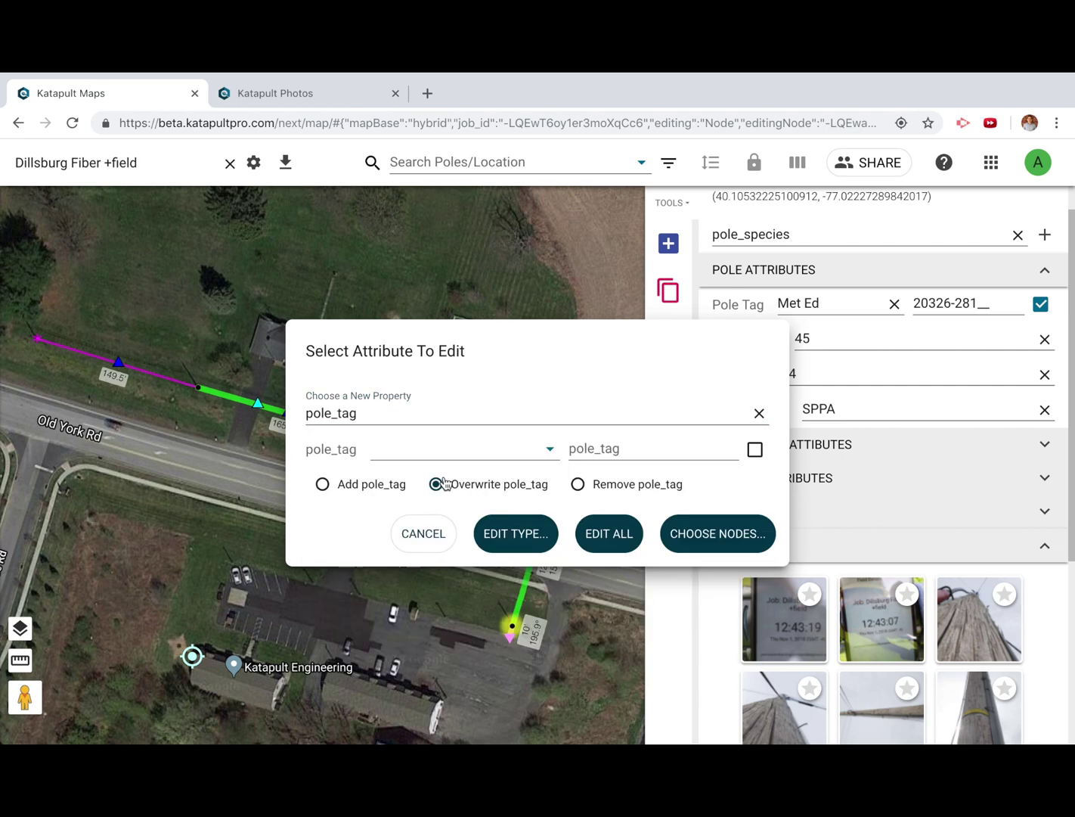
pyautogui.click(429, 445)
pyautogui.write('met')
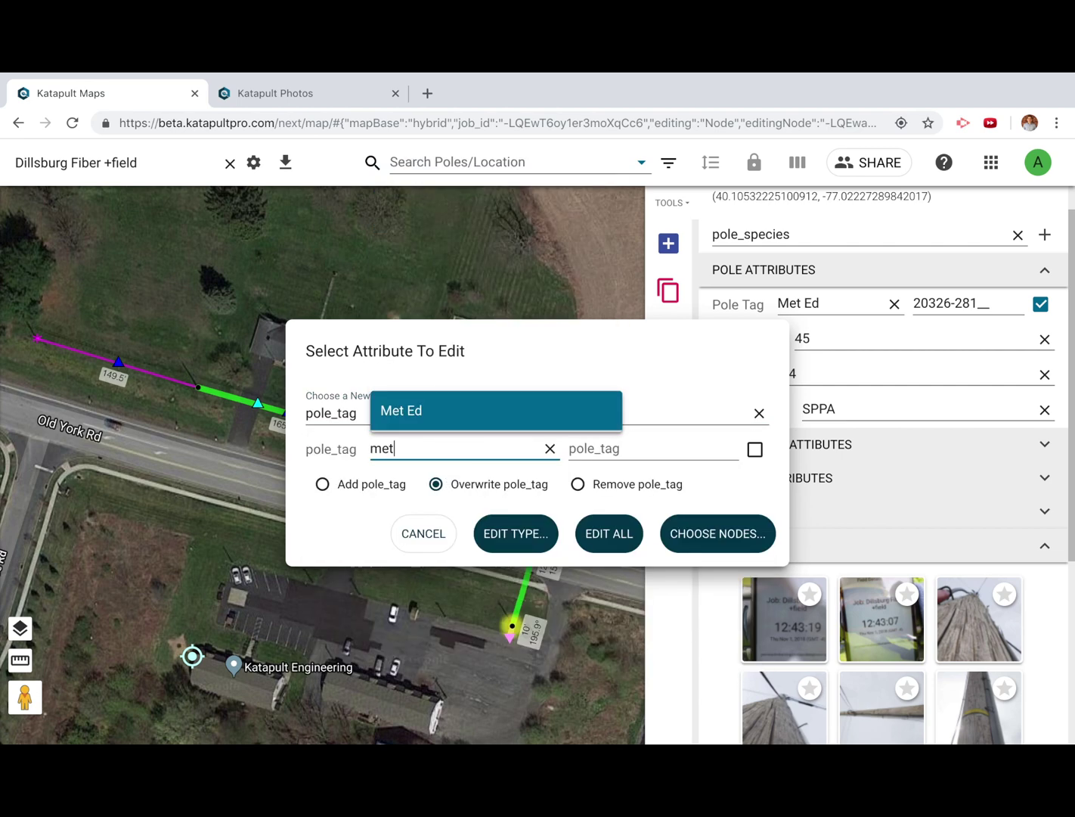
pyautogui.click(463, 429)
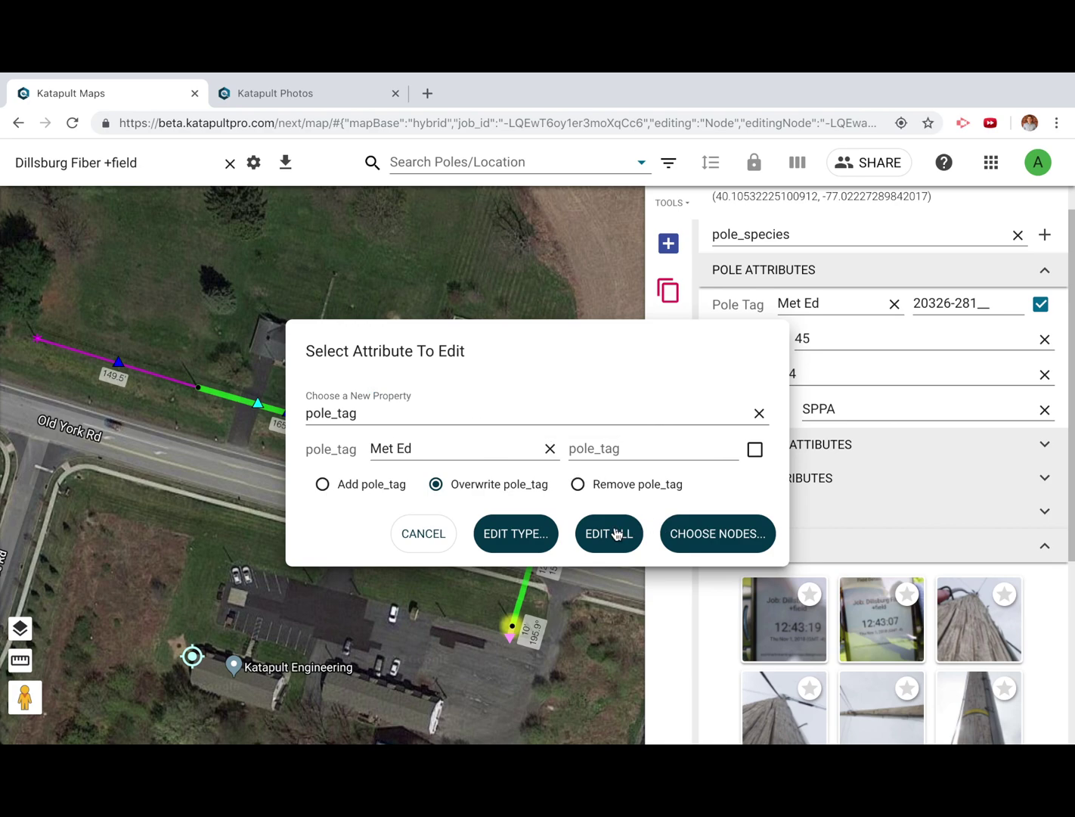
# Select the four green-line poles and apply the Met Ed pole tag to them
pyautogui.click(701, 541)
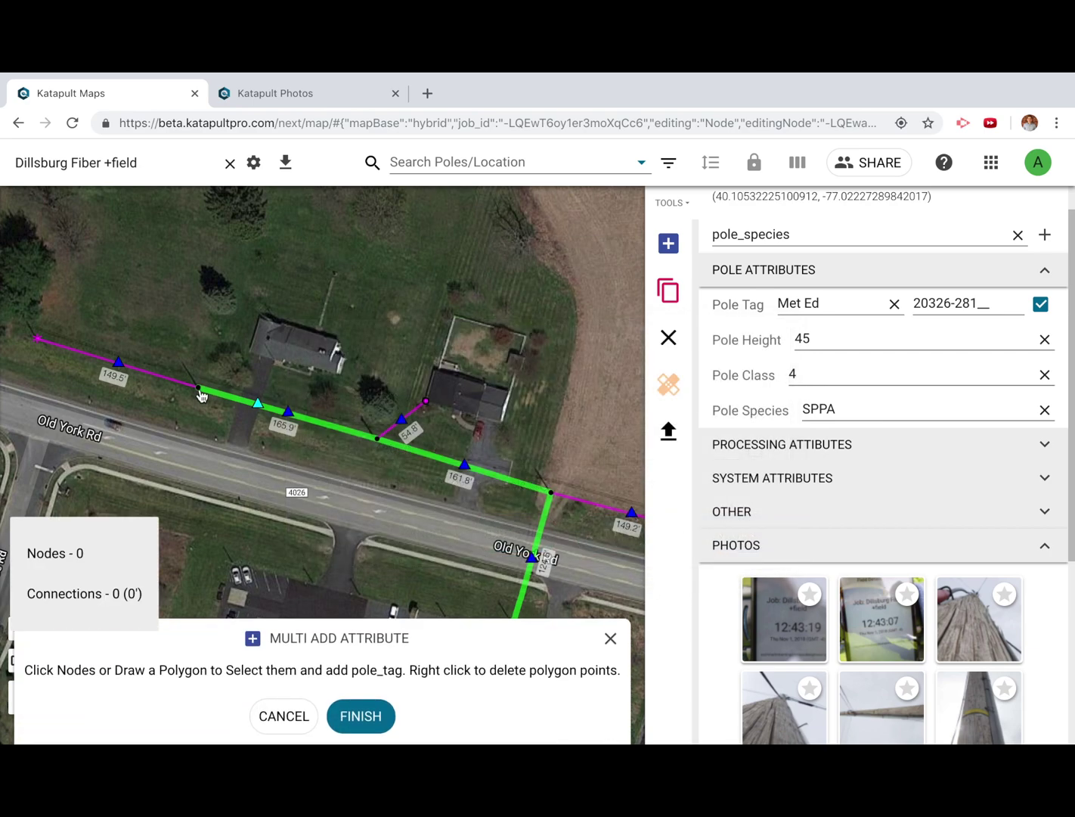
pyautogui.click(199, 391)
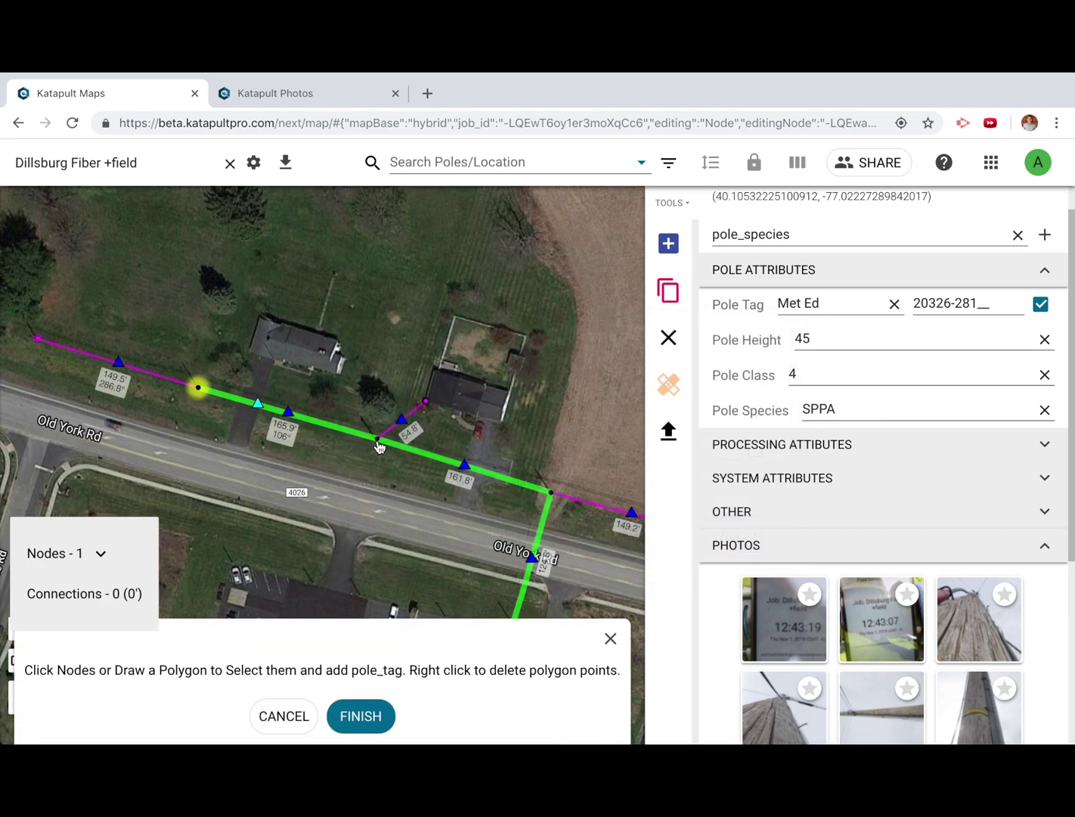
pyautogui.click(378, 443)
pyautogui.click(553, 494)
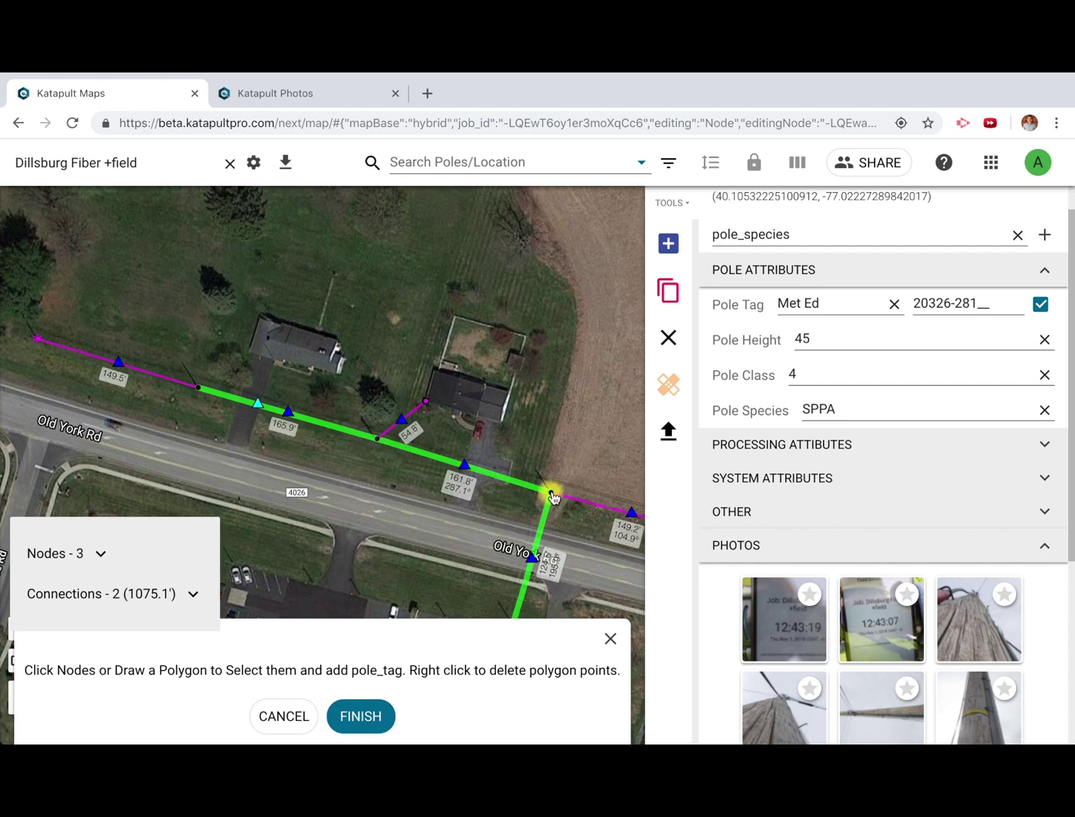
pyautogui.moveTo(397, 559); pyautogui.dragTo(437, 465)
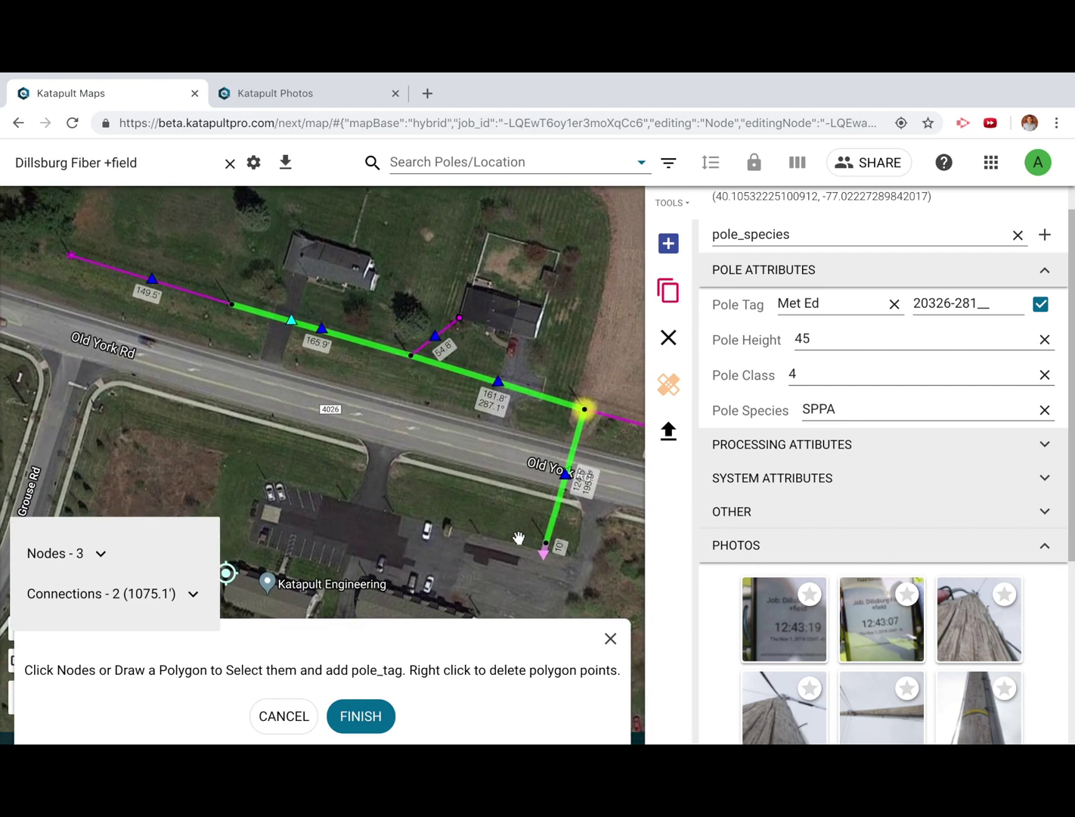
pyautogui.click(546, 543)
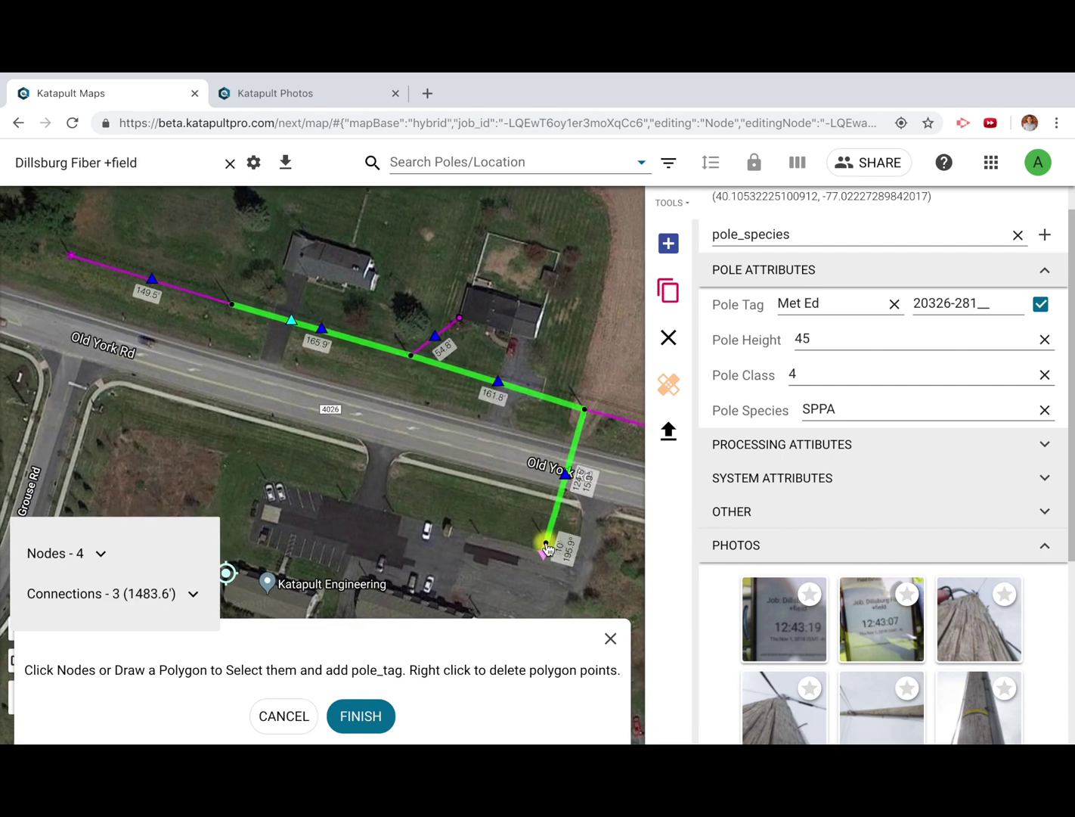
pyautogui.click(363, 717)
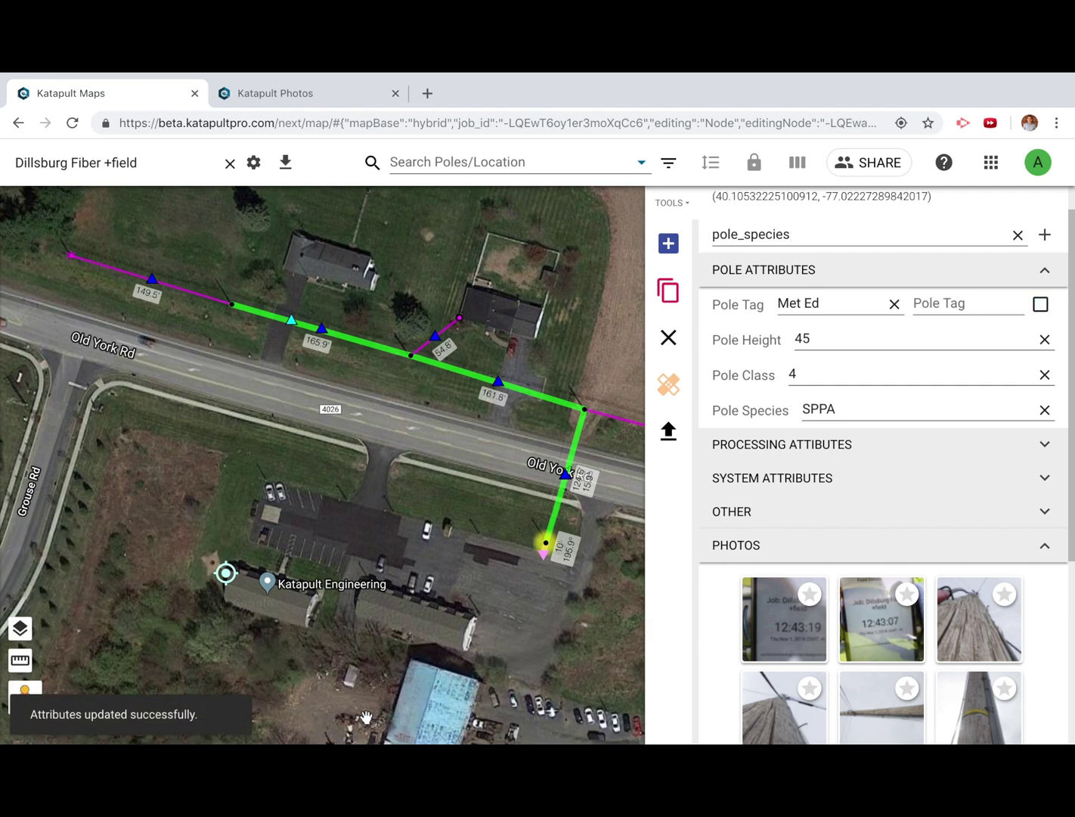
# Bulk-add a Verizon pole_tag to every pole node with Multi Add Attribute, without overwriting existing tags
pyautogui.click(670, 246)
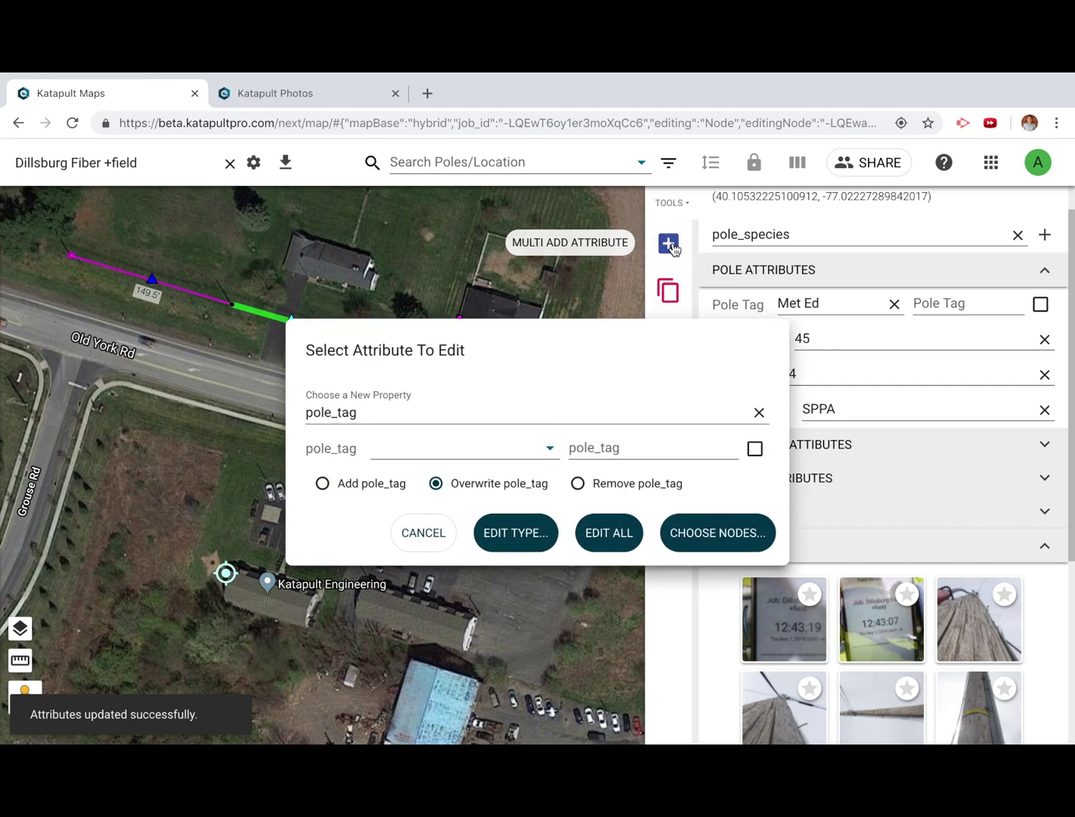
pyautogui.click(506, 454)
pyautogui.write('ver')
pyautogui.click(433, 370)
pyautogui.click(323, 484)
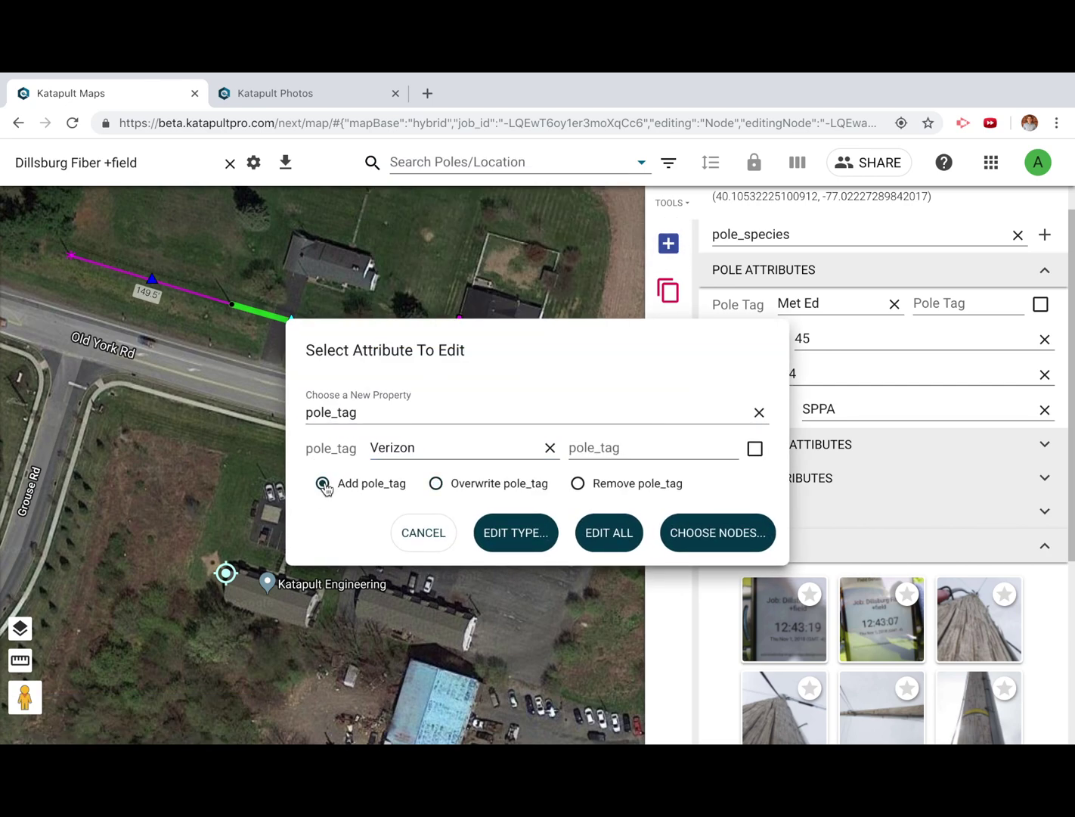
pyautogui.click(617, 533)
pyautogui.click(422, 405)
pyautogui.click(615, 518)
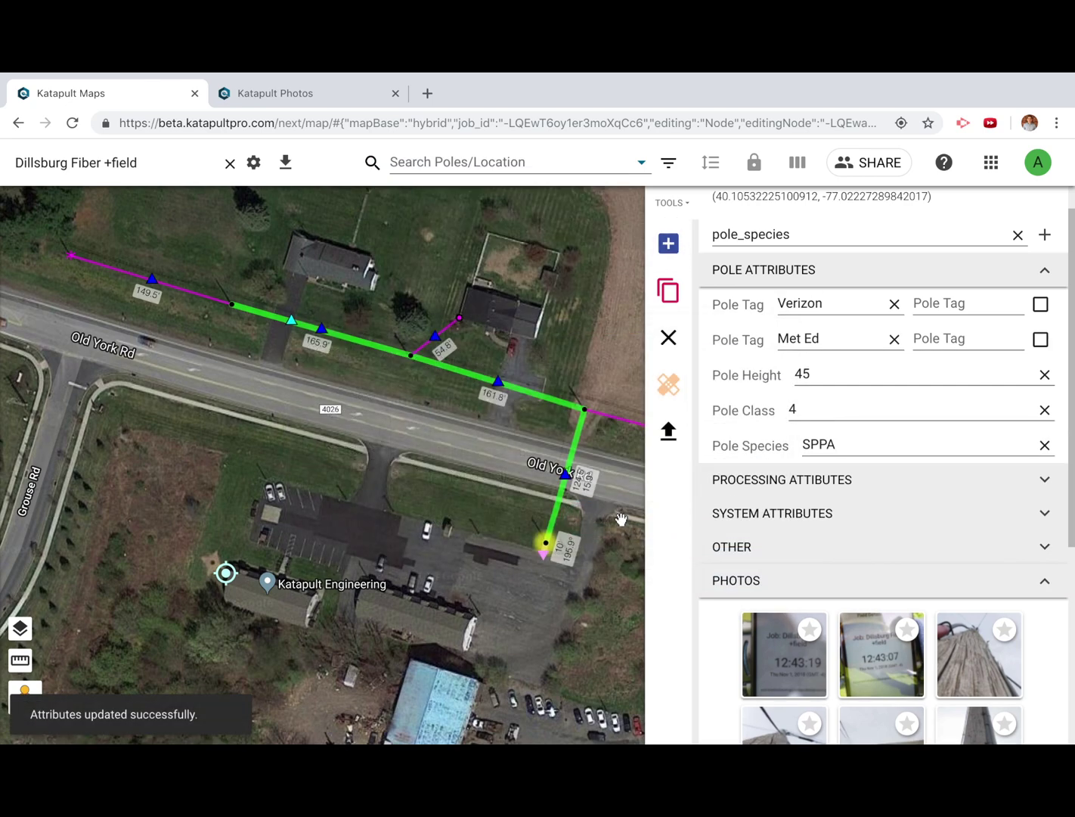
# Add an empty pole_class attribute to the three roadside poles by drawing a selection polygon
pyautogui.click(669, 243)
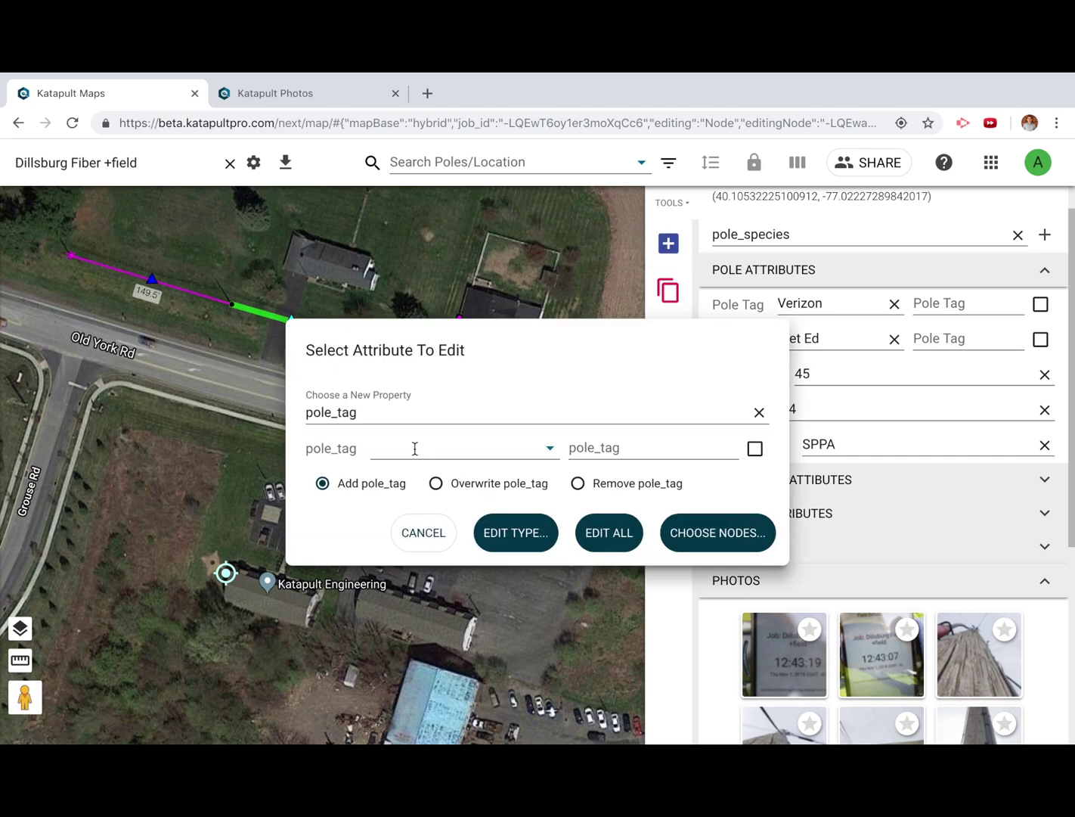
pyautogui.click(413, 413)
pyautogui.write('pole')
pyautogui.click(403, 449)
pyautogui.click(716, 531)
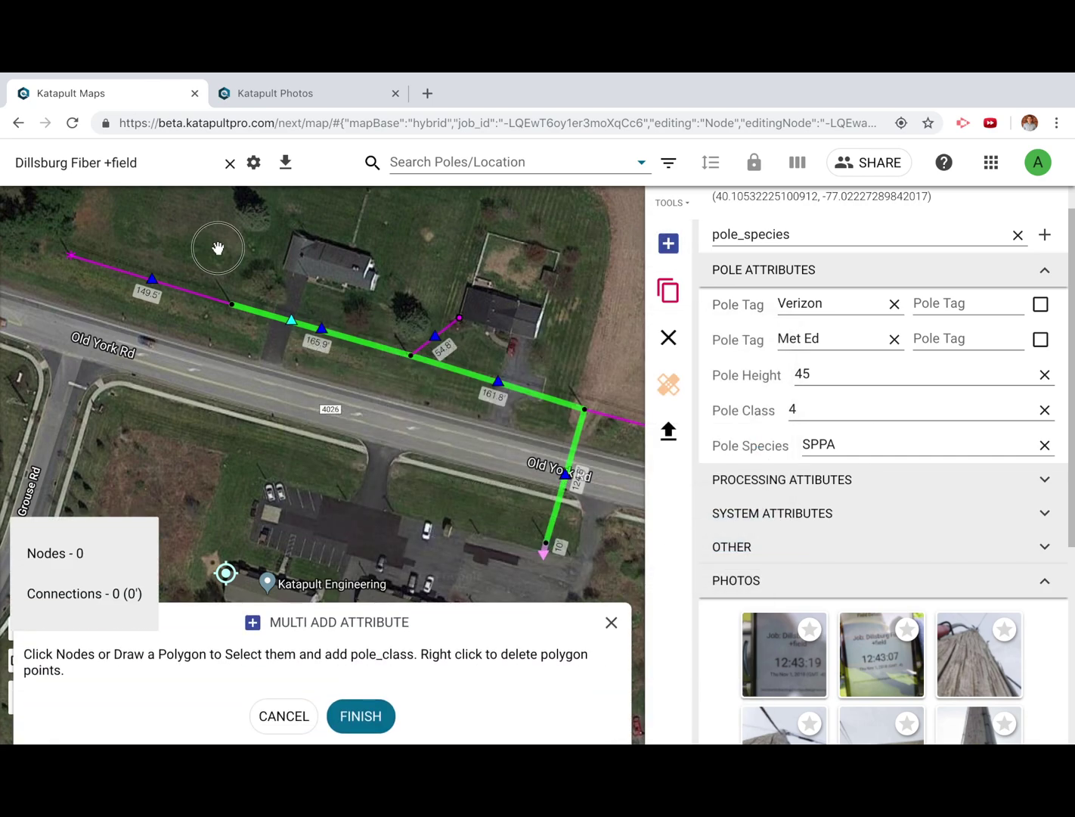
pyautogui.click(218, 249)
pyautogui.click(199, 337)
pyautogui.click(609, 453)
pyautogui.click(614, 385)
pyautogui.click(360, 716)
# Add an empty pole_height attribute to the same three poles using a polygon selection
pyautogui.click(668, 243)
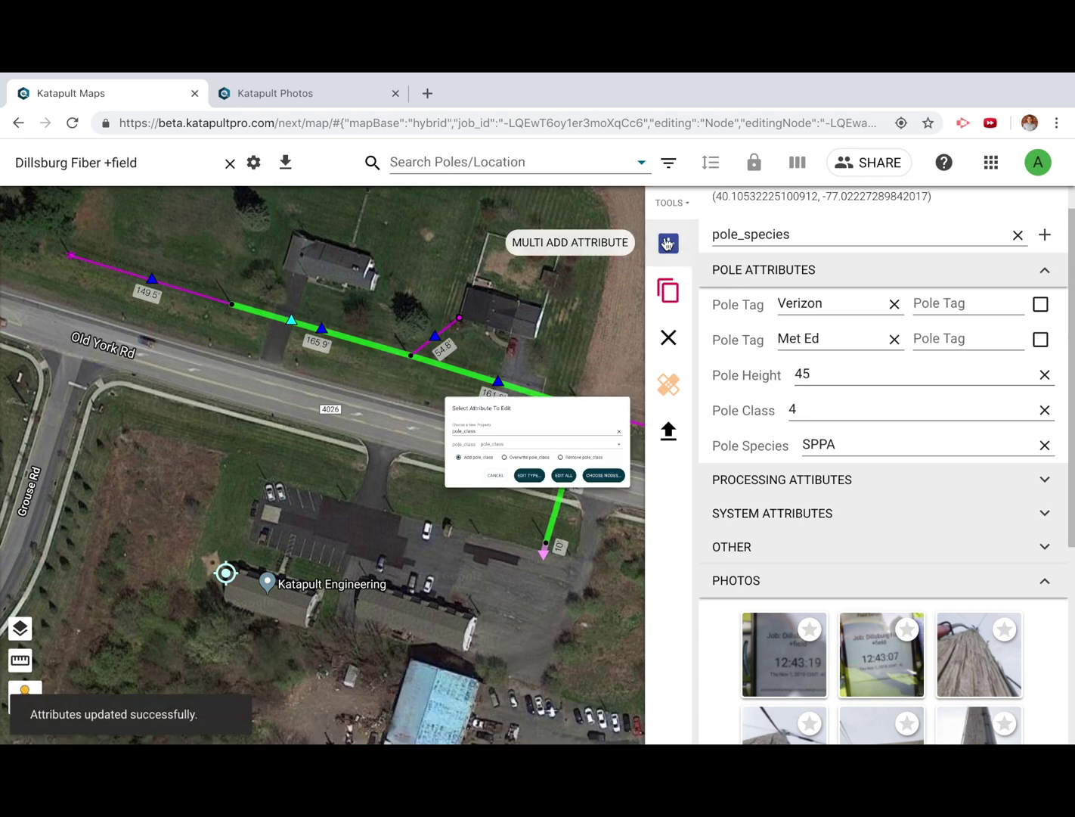
pyautogui.write('pole')
pyautogui.doubleClick(393, 414)
pyautogui.write('pole_')
pyautogui.click(401, 493)
pyautogui.click(716, 533)
pyautogui.click(220, 264)
pyautogui.click(230, 312)
pyautogui.click(579, 356)
pyautogui.click(557, 424)
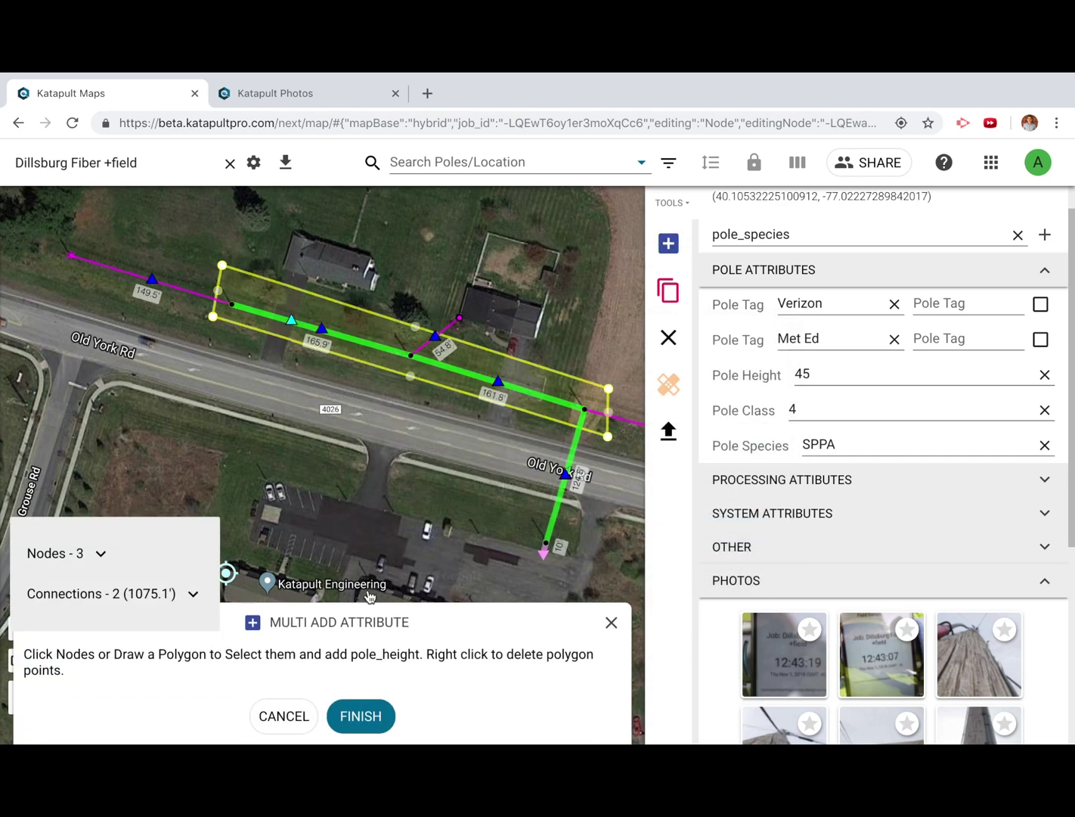
pyautogui.click(360, 716)
# Add an empty pole_species attribute to the three poles via polygon, then close the node details
pyautogui.click(668, 243)
pyautogui.doubleClick(449, 411)
pyautogui.write('pole_species')
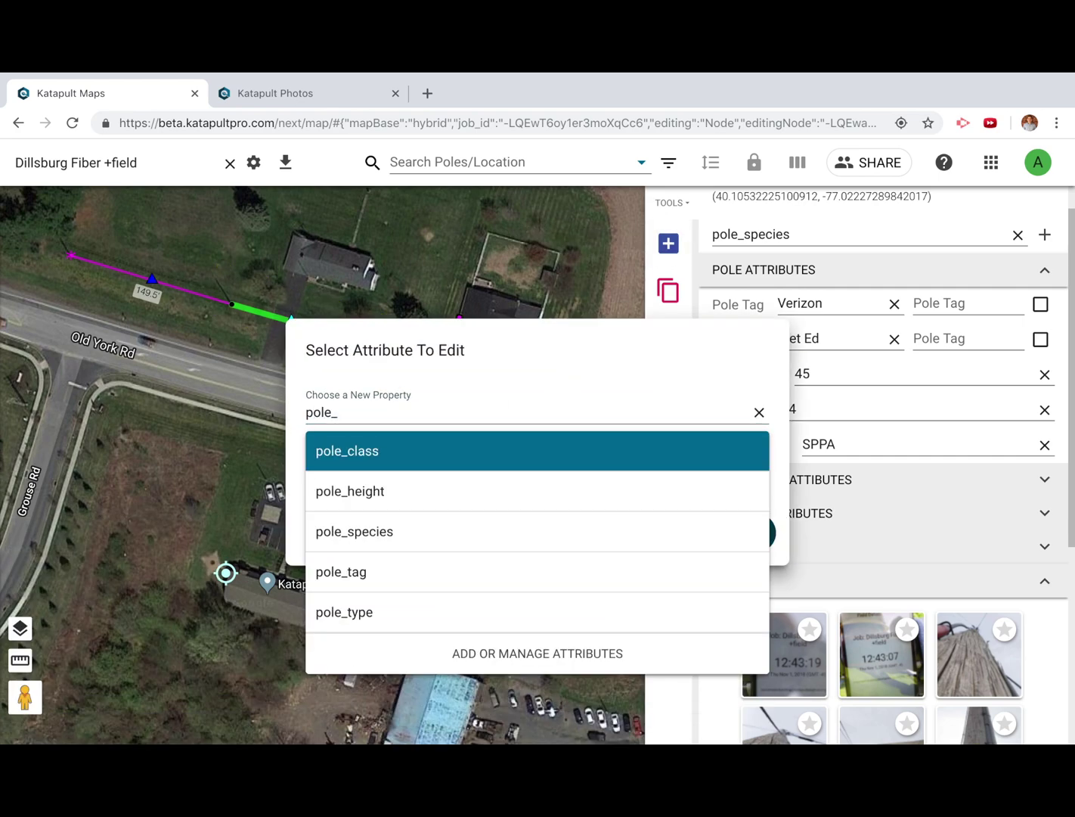
pyautogui.click(356, 528)
pyautogui.click(699, 540)
pyautogui.click(222, 272)
pyautogui.click(201, 333)
pyautogui.click(605, 443)
pyautogui.click(612, 389)
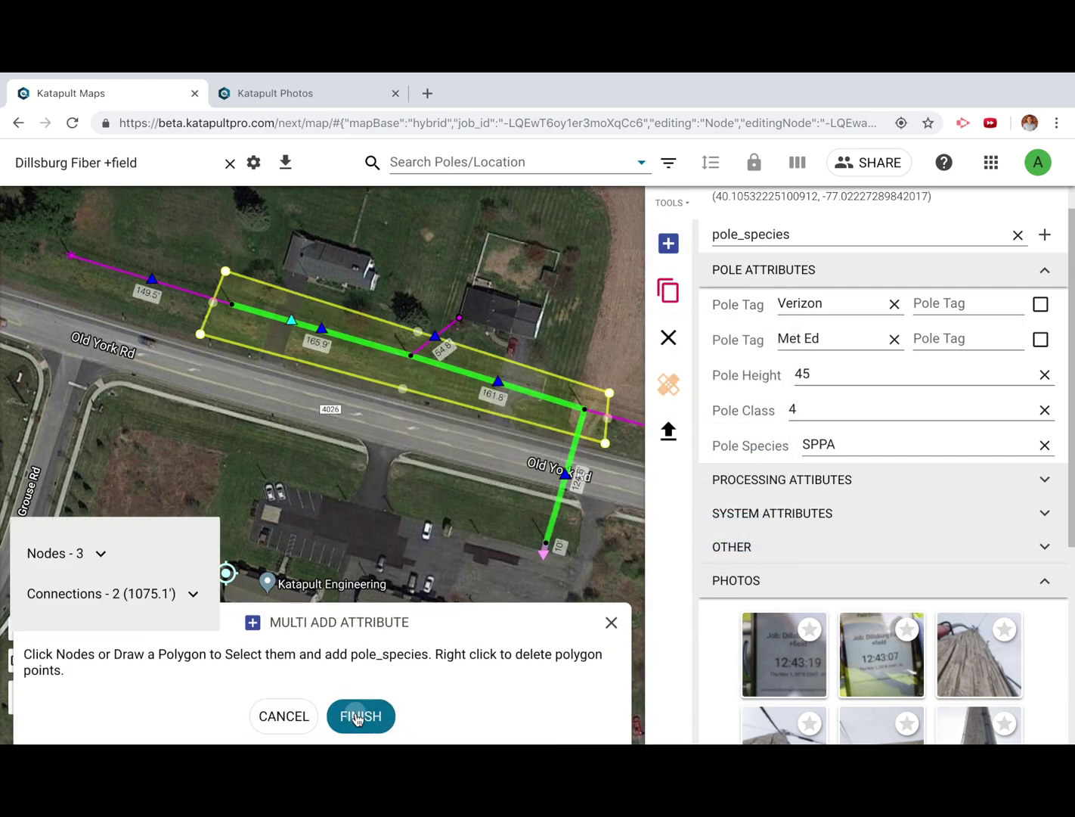
pyautogui.click(355, 716)
pyautogui.scroll(1, 877, 453)
pyautogui.click(1041, 209)
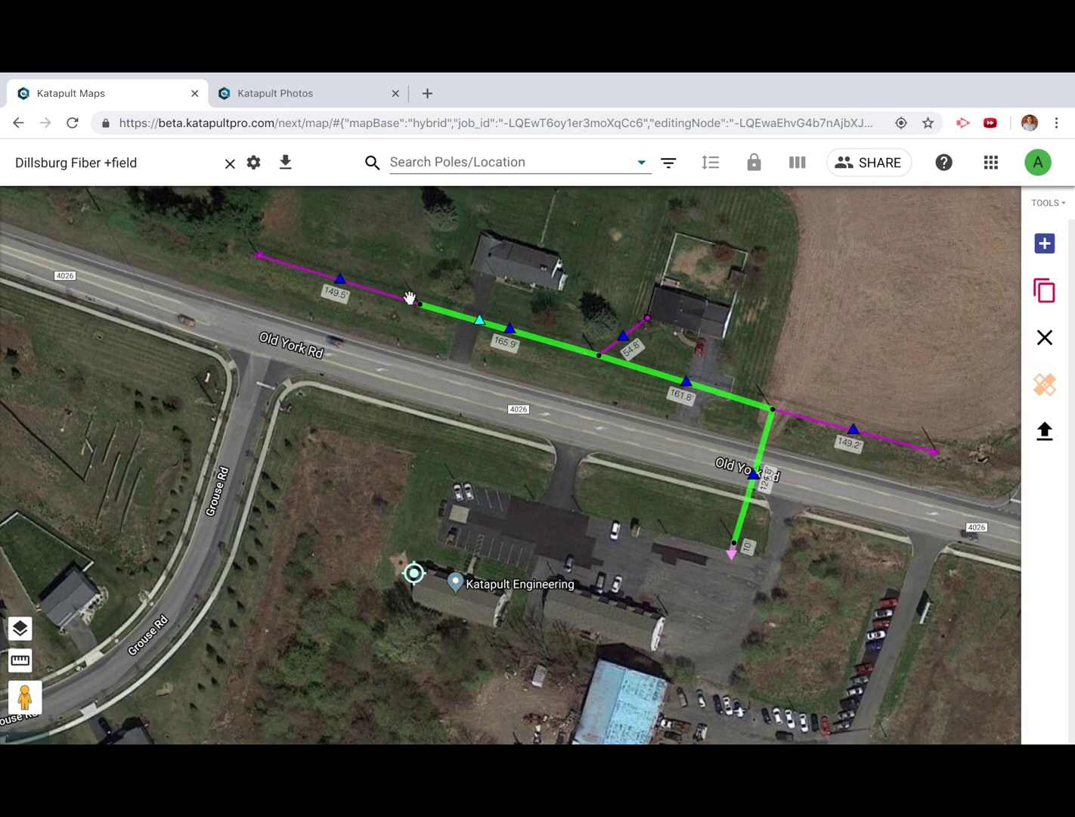
# Set the west-end pole's height to 45, species to Southern Pine and class to 4
pyautogui.click(421, 308)
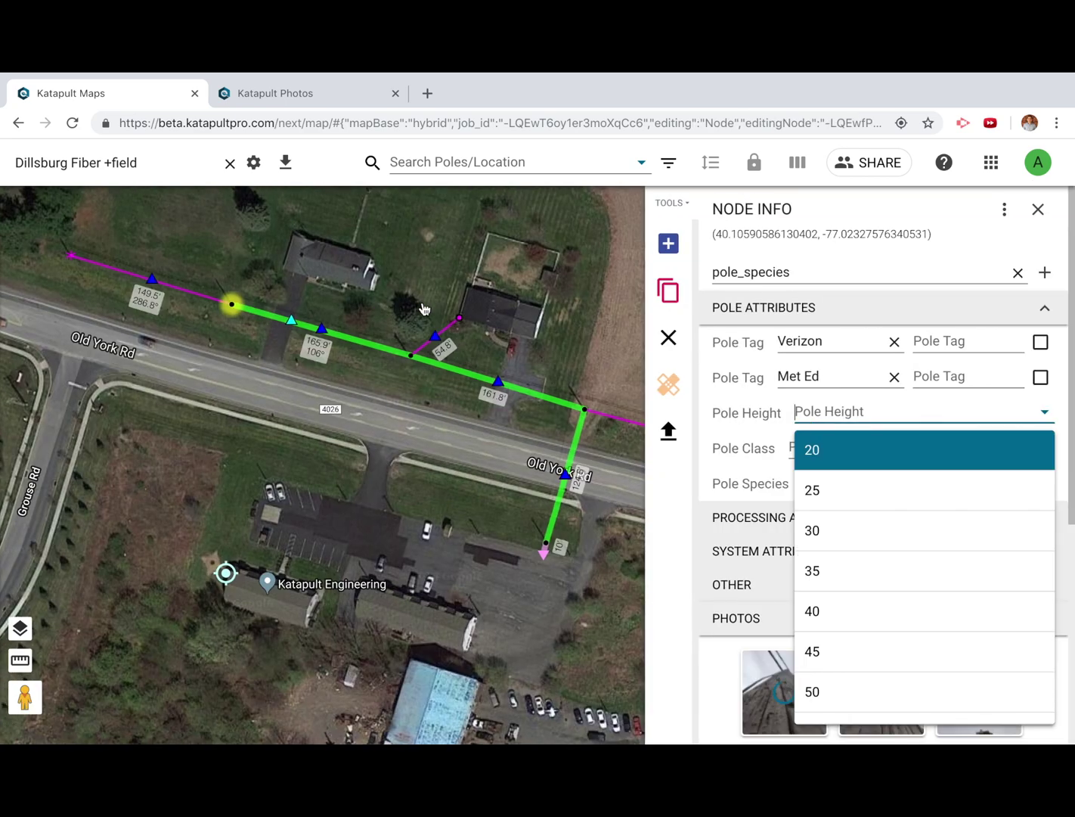
pyautogui.click(770, 400)
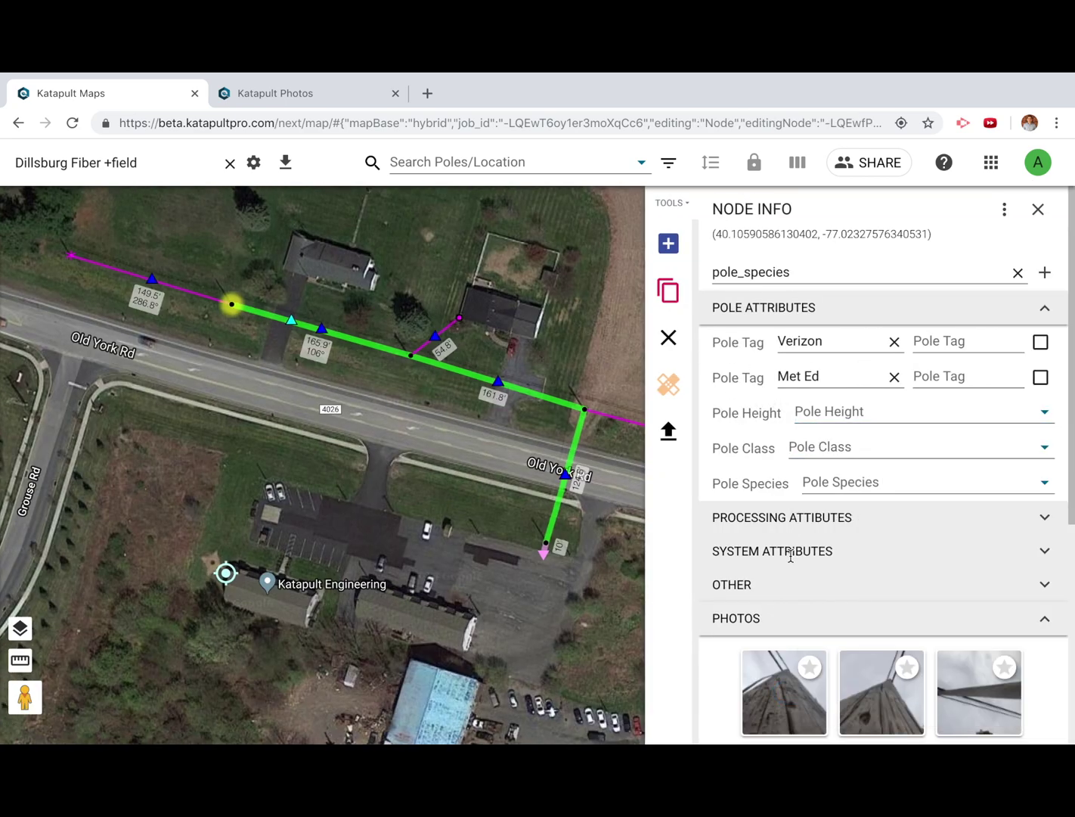
pyautogui.scroll(-5, 790, 555)
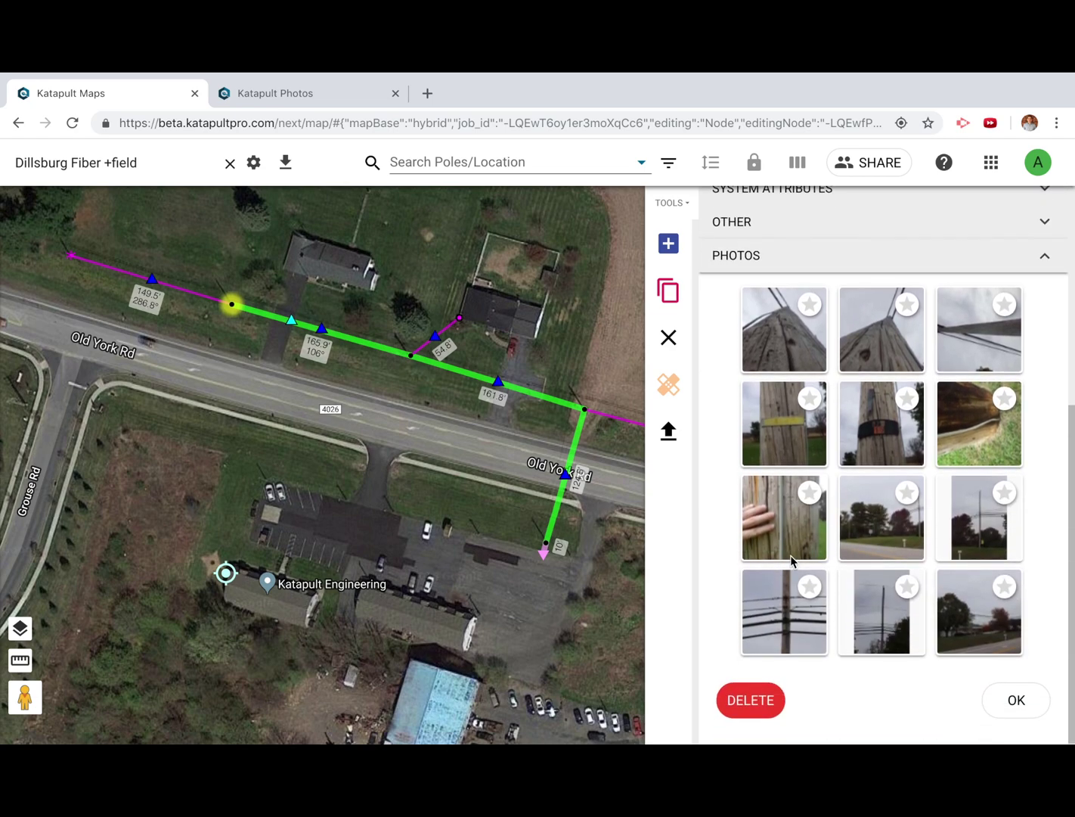
pyautogui.click(790, 523)
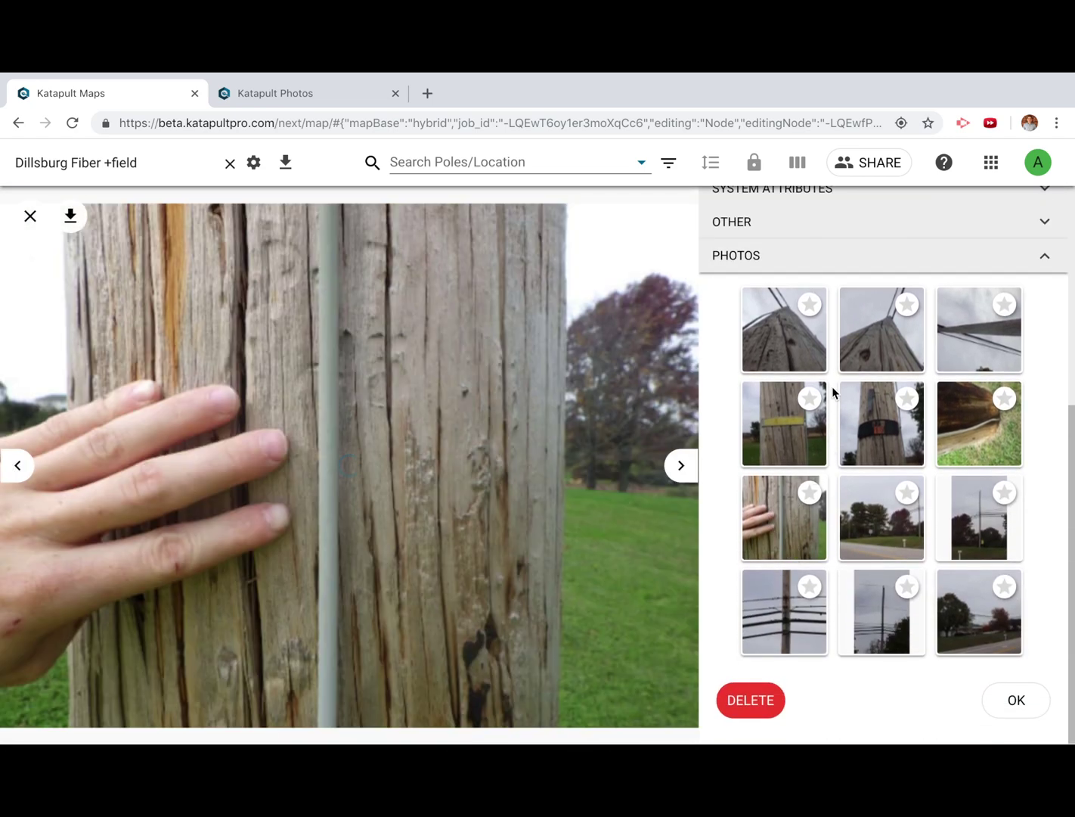
pyautogui.scroll(5, 836, 345)
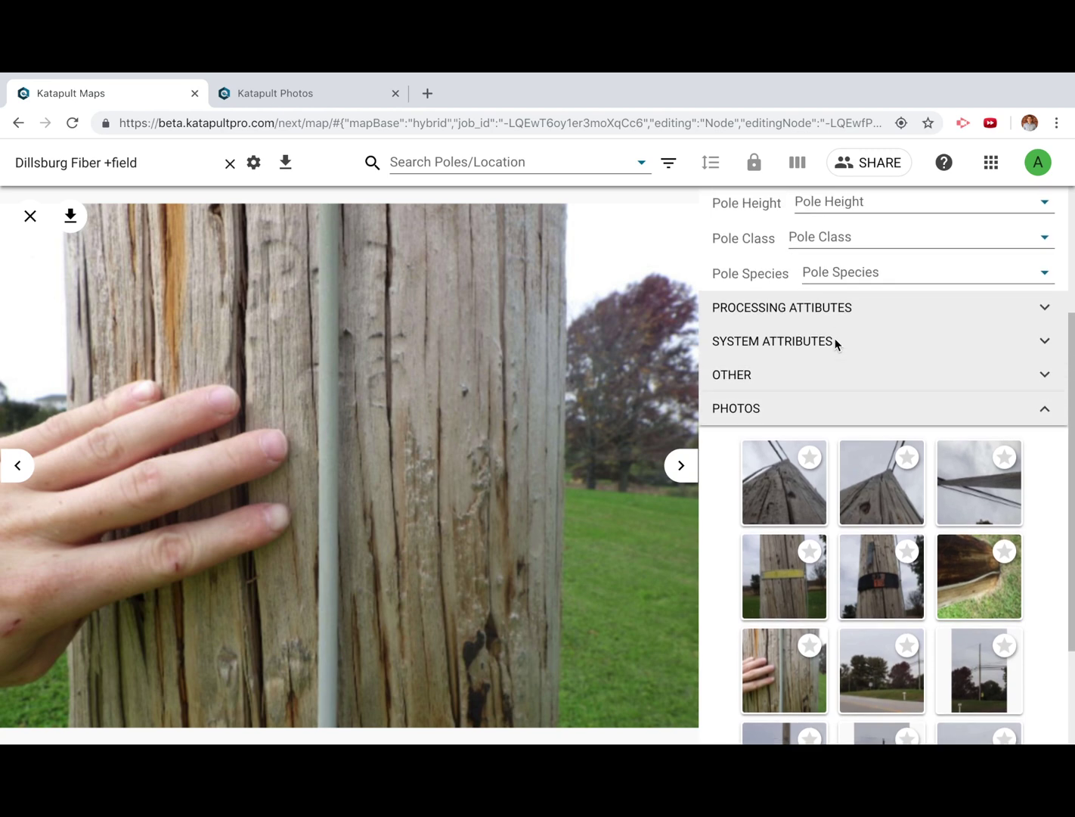
pyautogui.scroll(1, 835, 337)
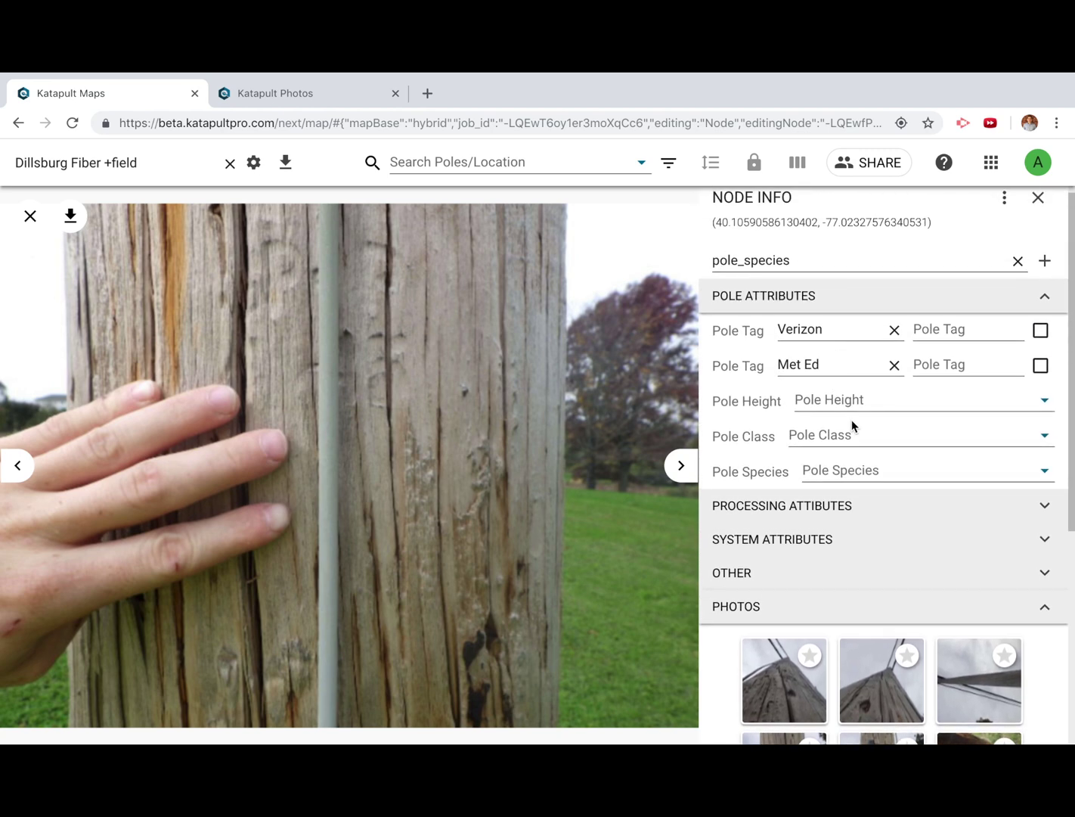
pyautogui.click(859, 397)
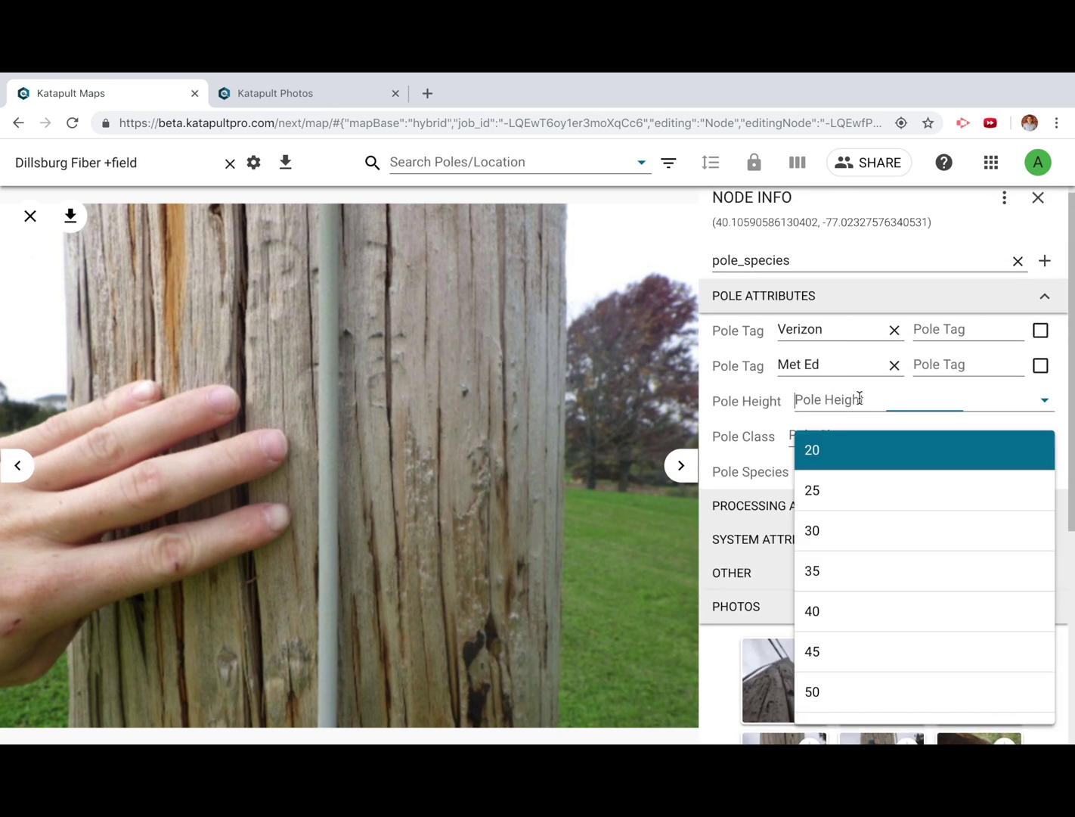
pyautogui.click(856, 649)
pyautogui.click(850, 470)
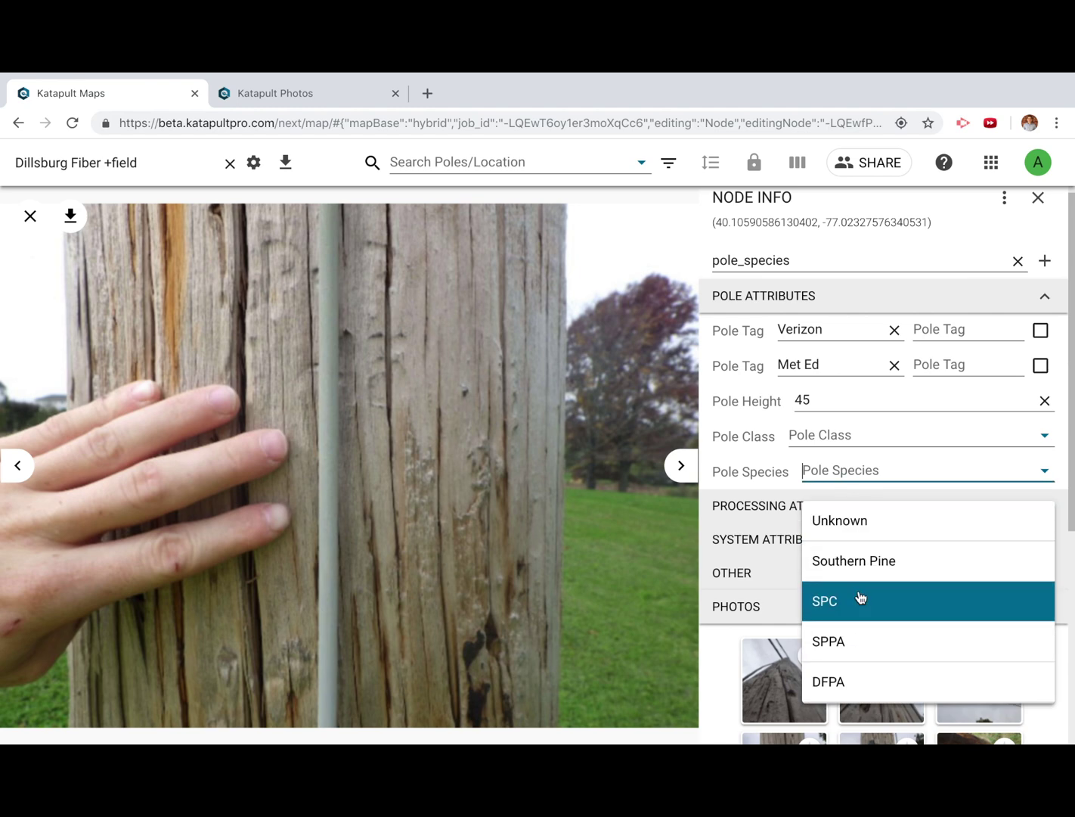
pyautogui.click(861, 568)
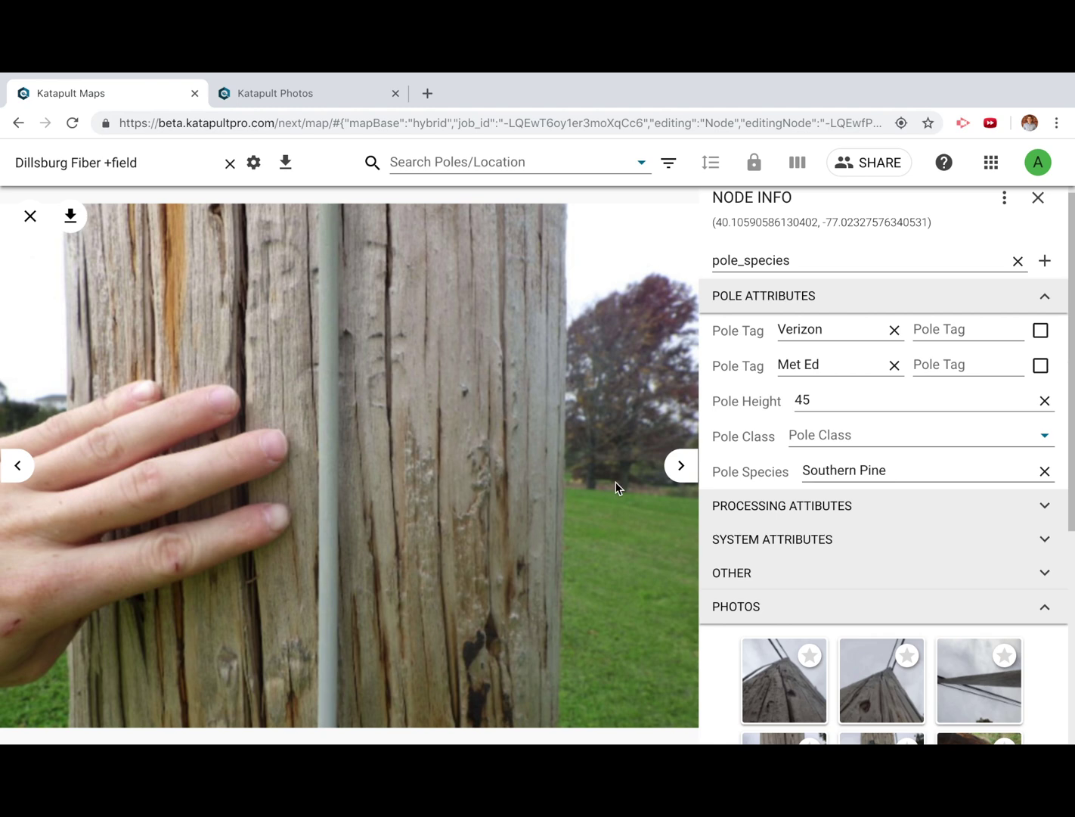
pyautogui.click(837, 418)
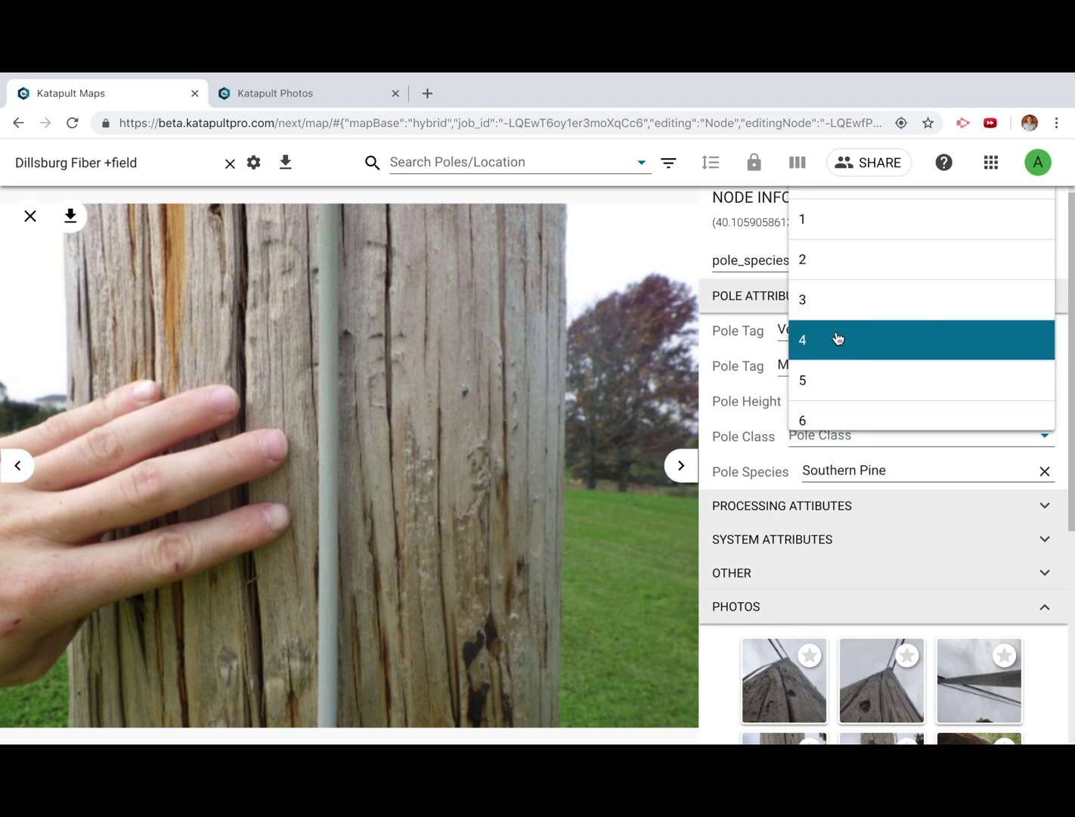
pyautogui.click(836, 335)
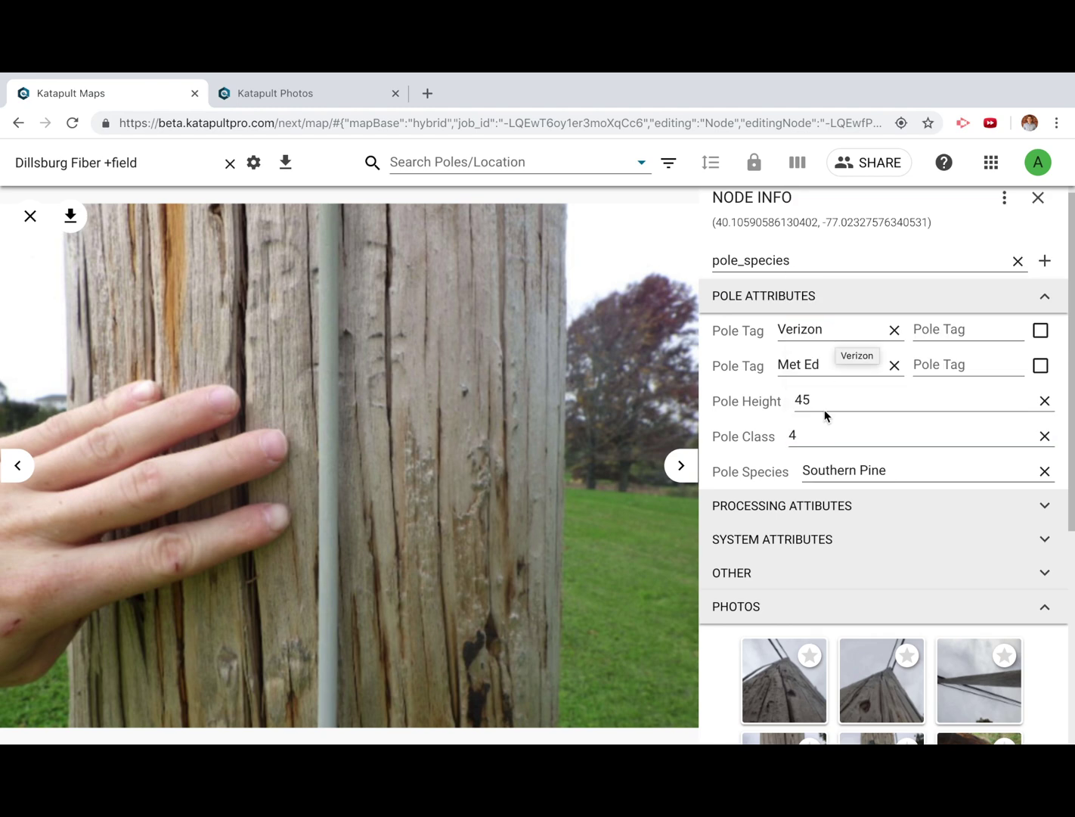
pyautogui.scroll(-3, 824, 620)
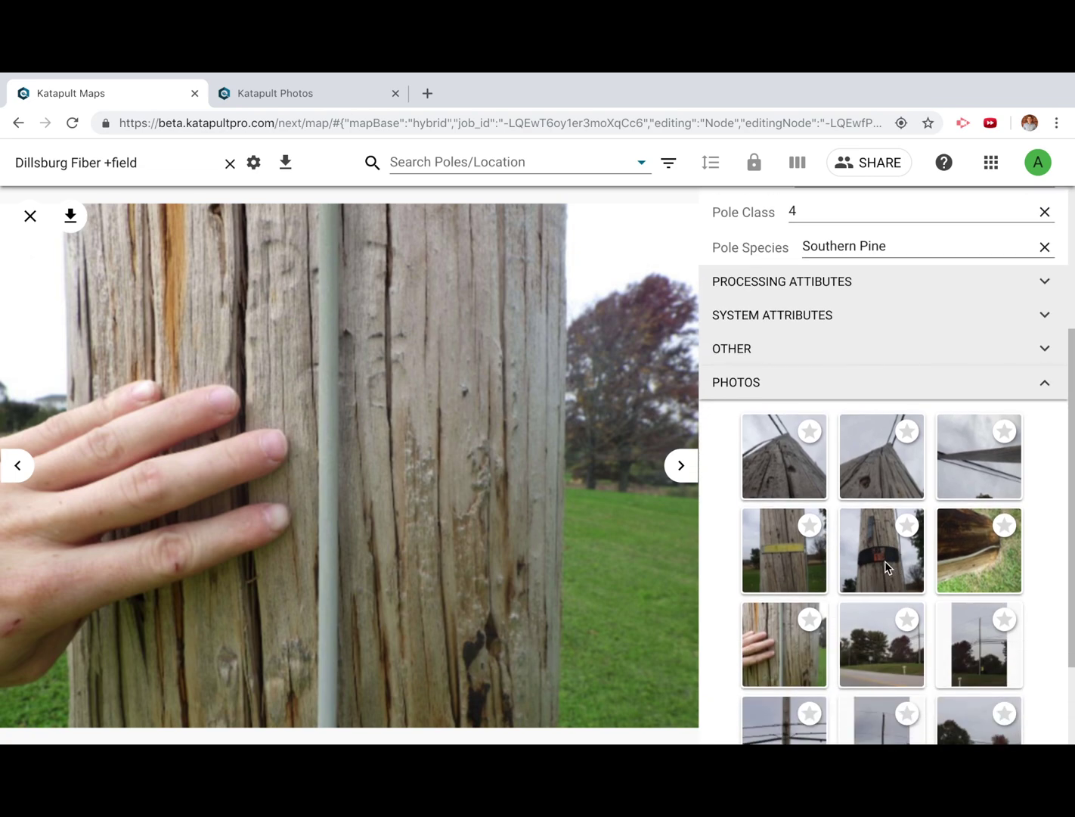
pyautogui.click(888, 567)
pyautogui.scroll(3, 878, 294)
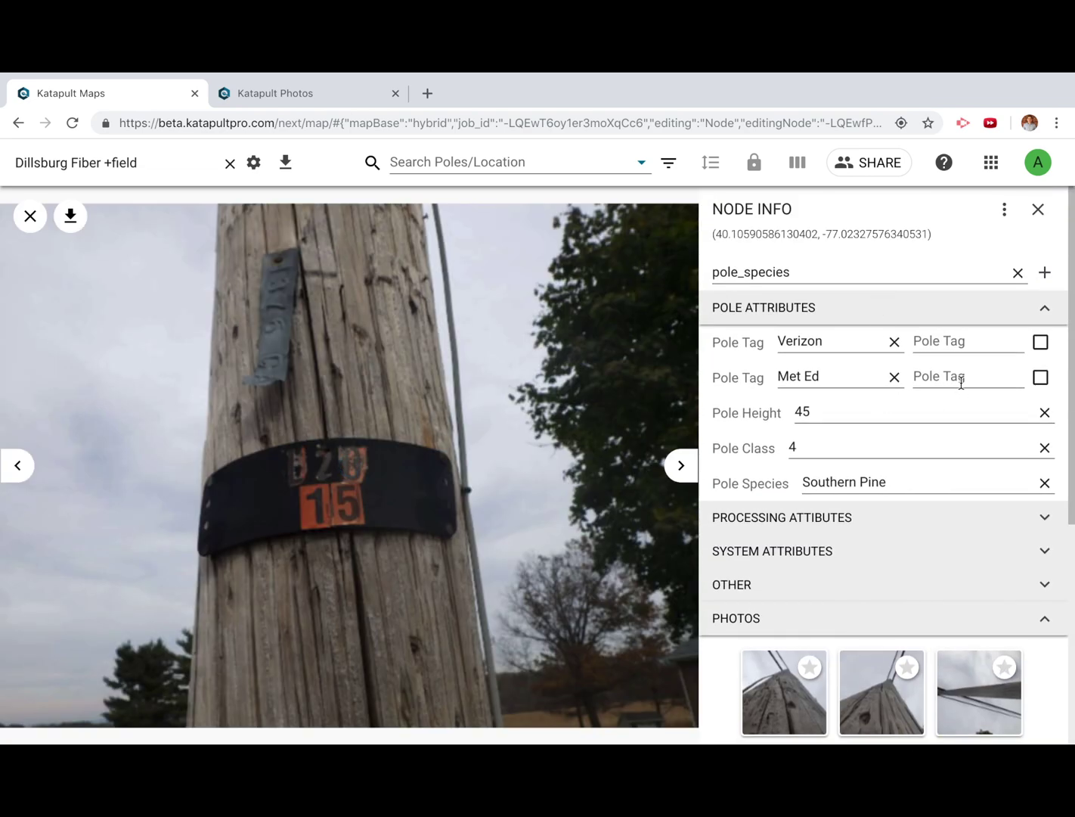
pyautogui.click(957, 345)
pyautogui.write('15')
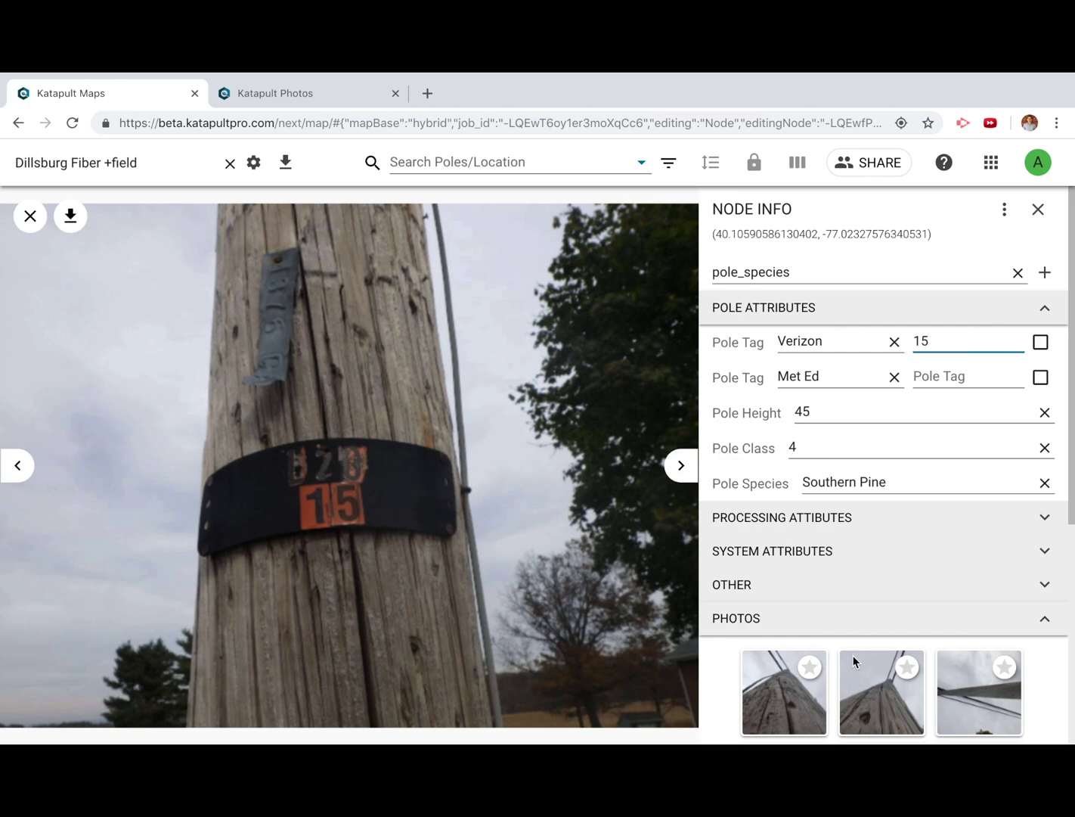
pyautogui.scroll(-3, 853, 662)
pyautogui.click(787, 567)
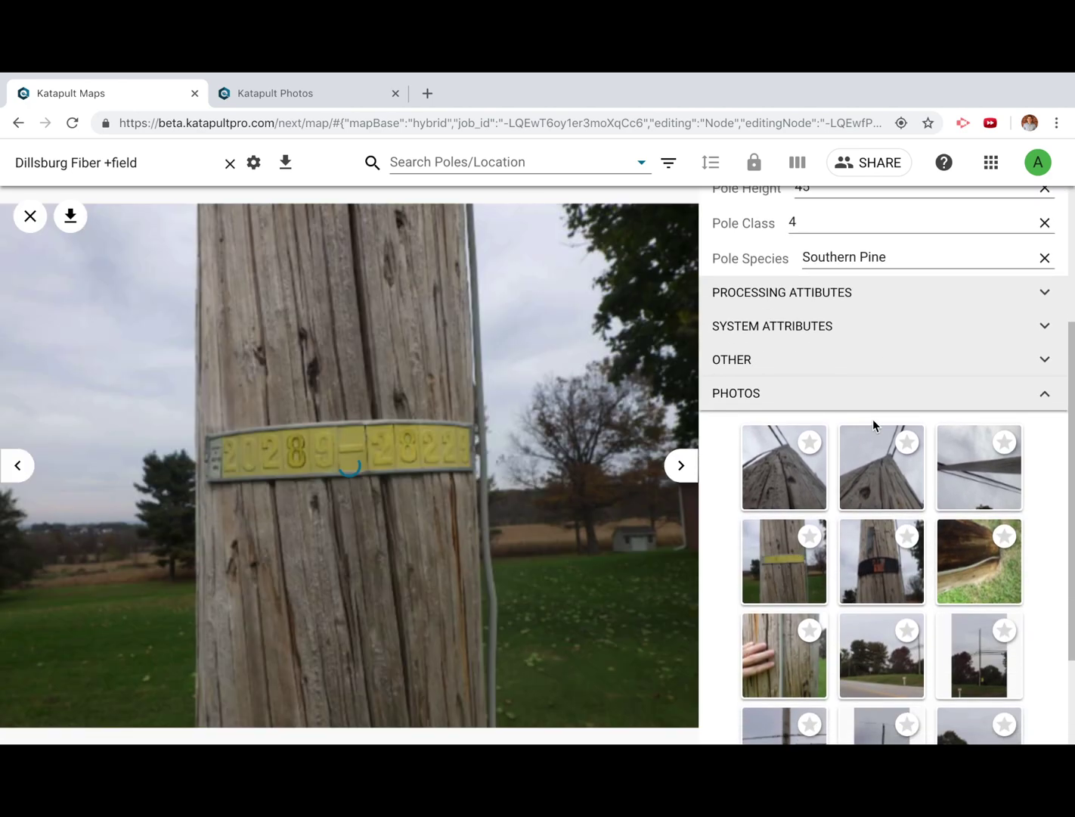
pyautogui.scroll(3, 873, 426)
pyautogui.click(945, 373)
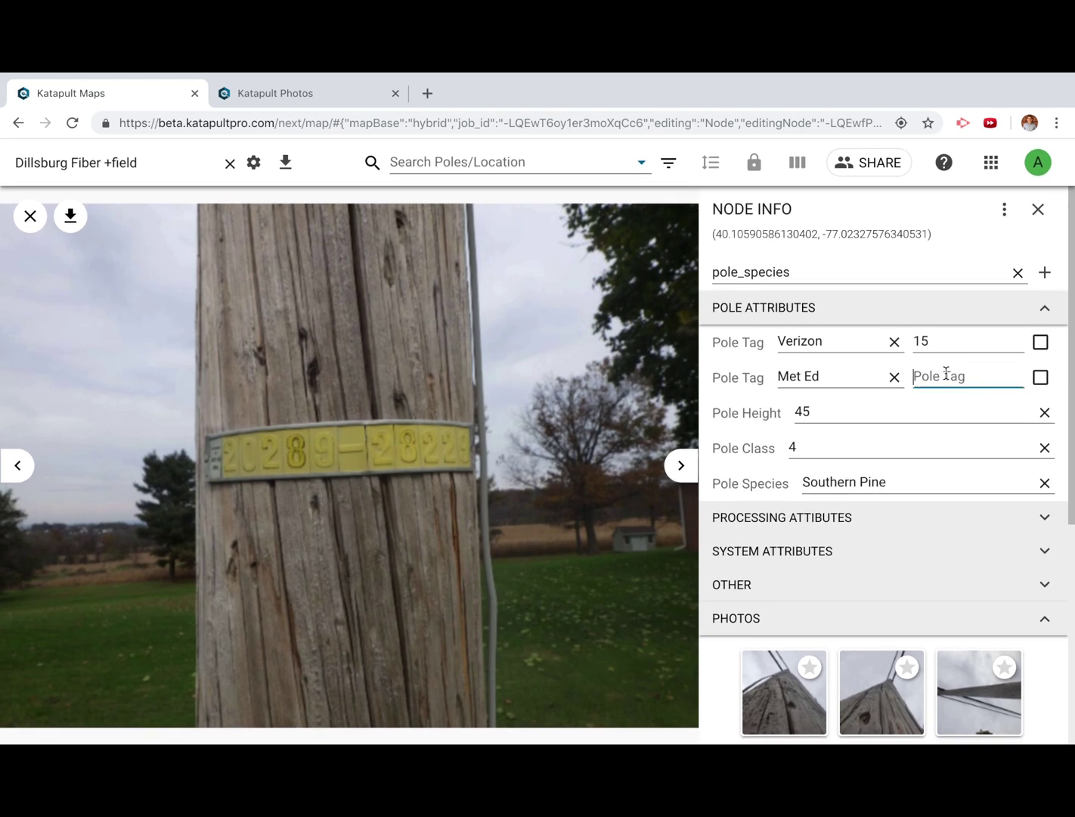
pyautogui.write('2')
pyautogui.click(1041, 375)
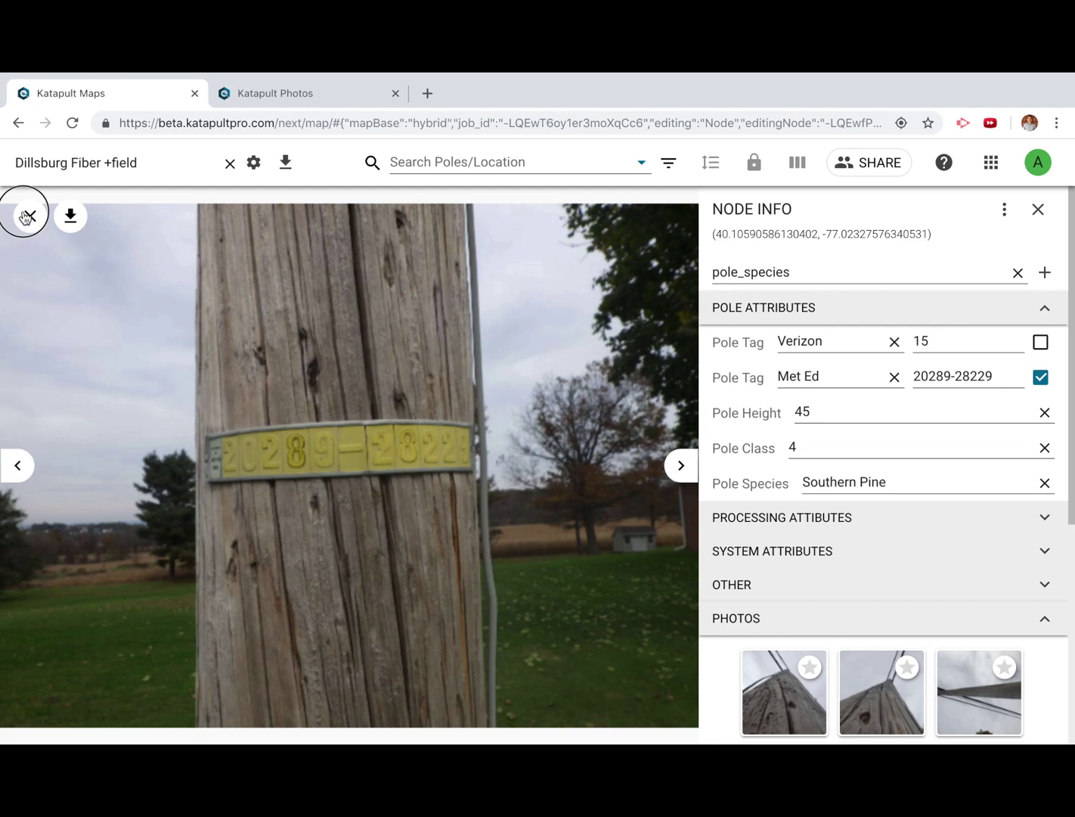
pyautogui.click(30, 216)
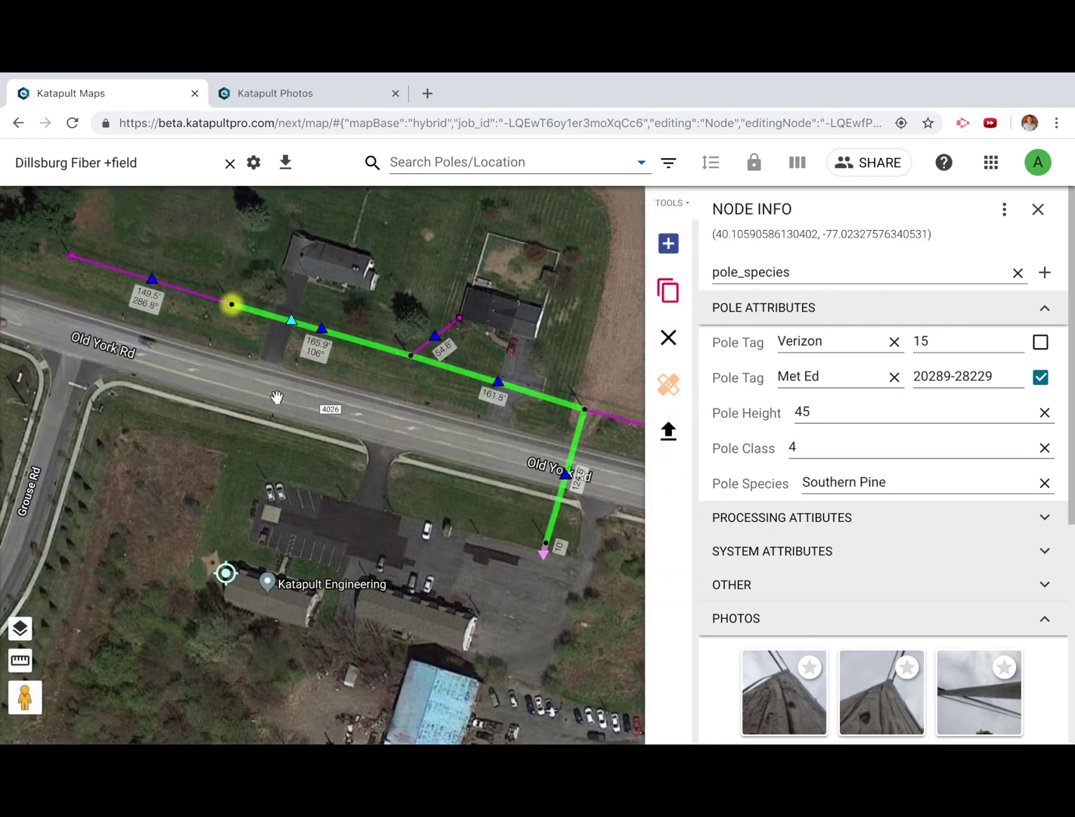
# Set the next pole's height to 45, species to Southern Pine and class to 4
pyautogui.click(412, 362)
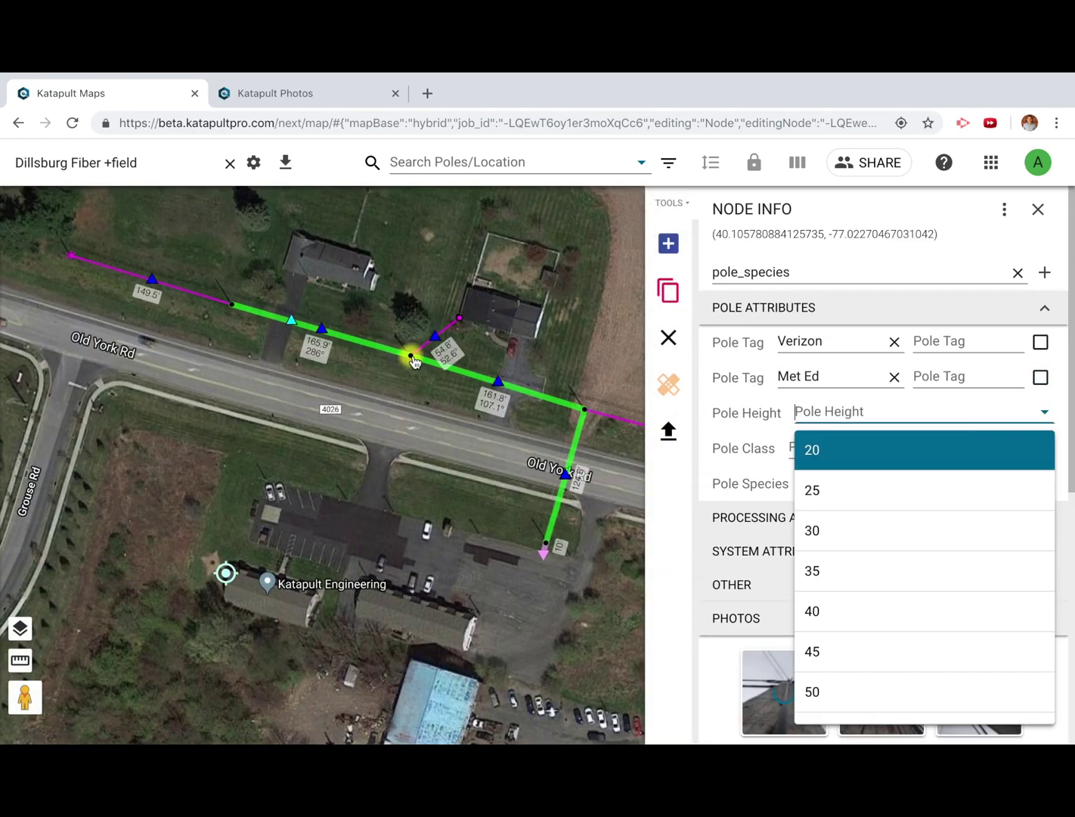
pyautogui.scroll(-3, 767, 441)
pyautogui.click(766, 440)
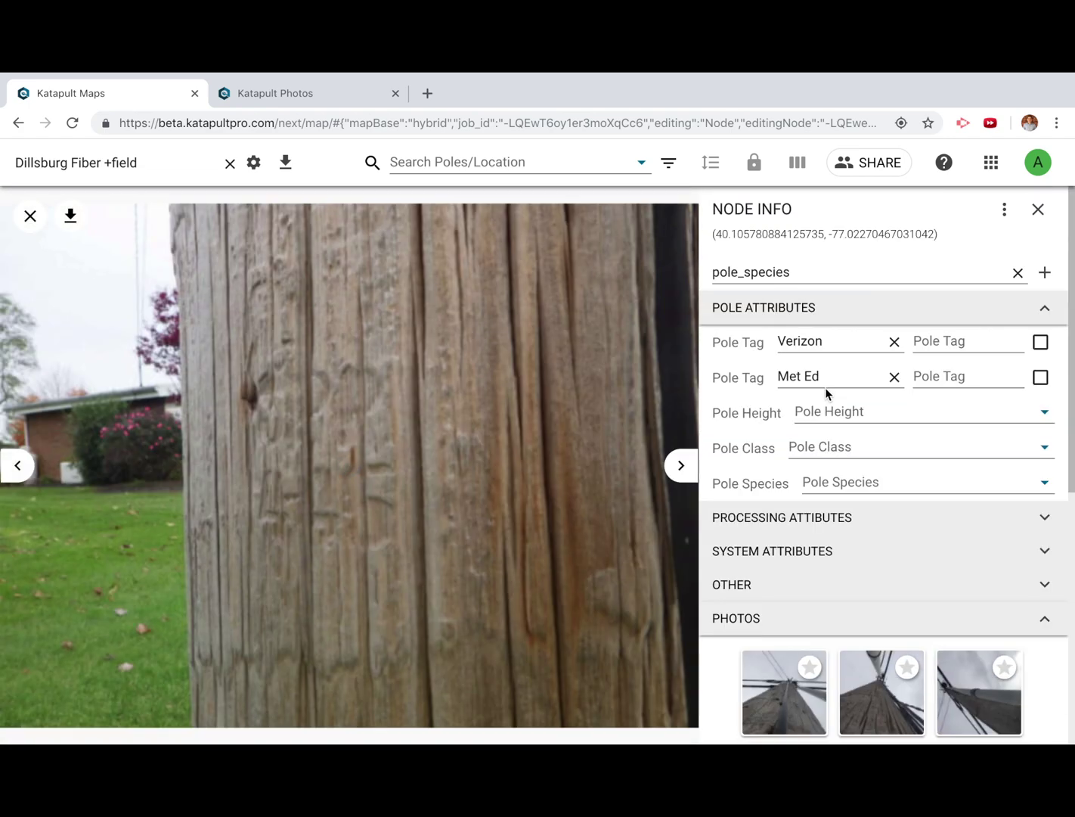
pyautogui.click(893, 420)
pyautogui.click(867, 671)
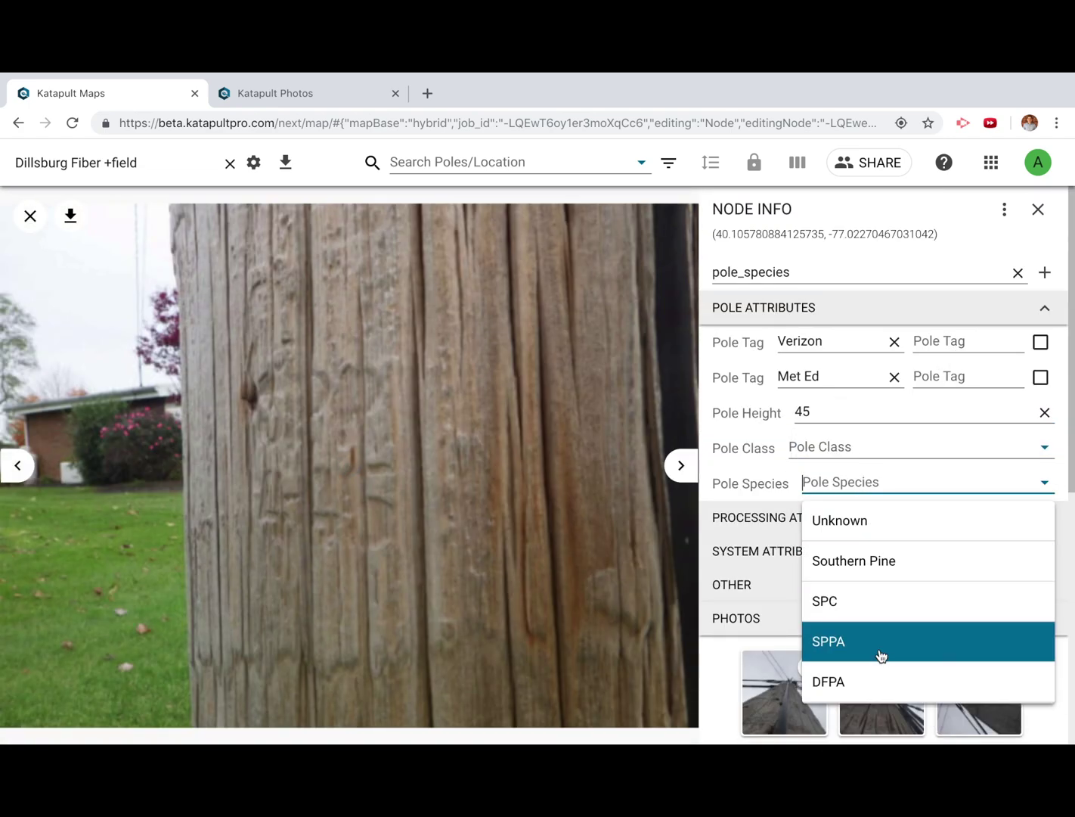
pyautogui.click(869, 559)
pyautogui.click(867, 447)
pyautogui.click(863, 355)
pyautogui.scroll(-3, 907, 454)
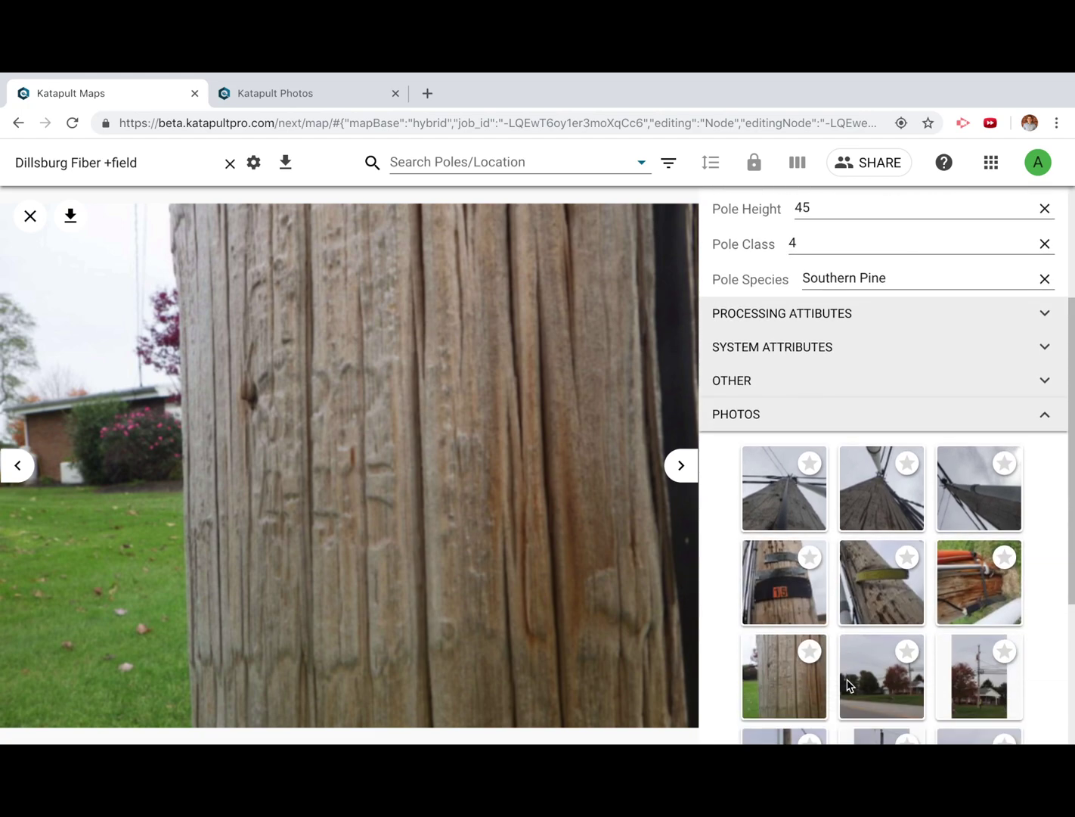
pyautogui.click(881, 583)
pyautogui.scroll(2, 938, 378)
pyautogui.click(938, 329)
pyautogui.write('20306-28224')
pyautogui.click(1040, 329)
pyautogui.scroll(-2, 886, 679)
pyautogui.click(806, 625)
pyautogui.click(942, 346)
pyautogui.write('16')
pyautogui.click(30, 217)
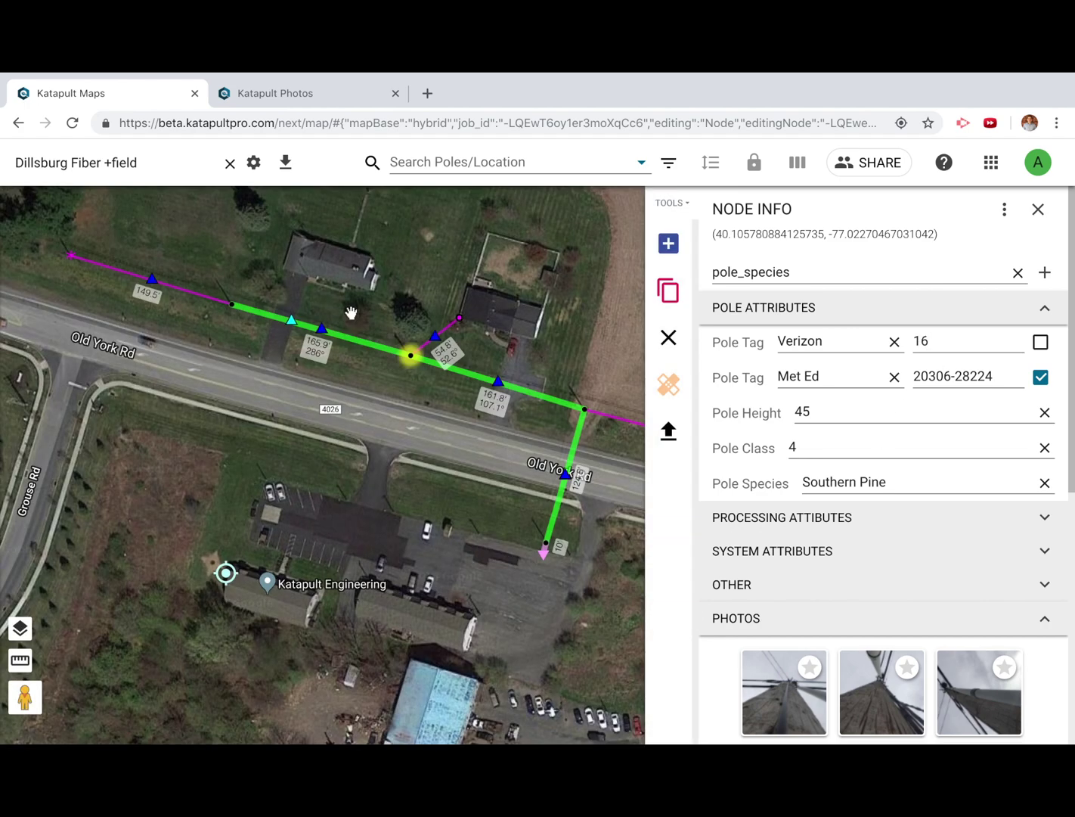
# Set the third pole's height to 45, species to Southern Pine and class to 3
pyautogui.click(584, 409)
pyautogui.scroll(-4, 749, 428)
pyautogui.click(877, 556)
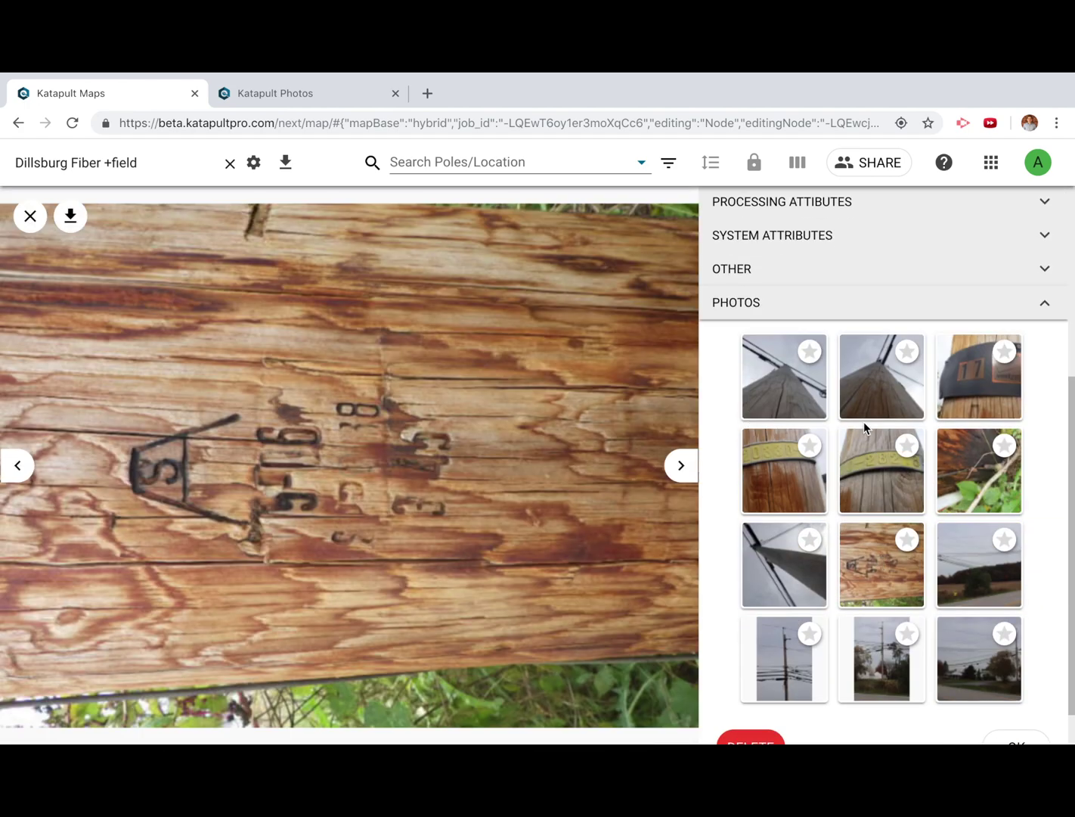
pyautogui.scroll(5, 863, 421)
pyautogui.click(866, 424)
pyautogui.click(845, 648)
pyautogui.click(868, 558)
pyautogui.click(862, 447)
pyautogui.click(859, 310)
pyautogui.click(949, 341)
pyautogui.write('17')
pyautogui.scroll(-4, 882, 582)
pyautogui.click(795, 533)
pyautogui.scroll(5, 900, 457)
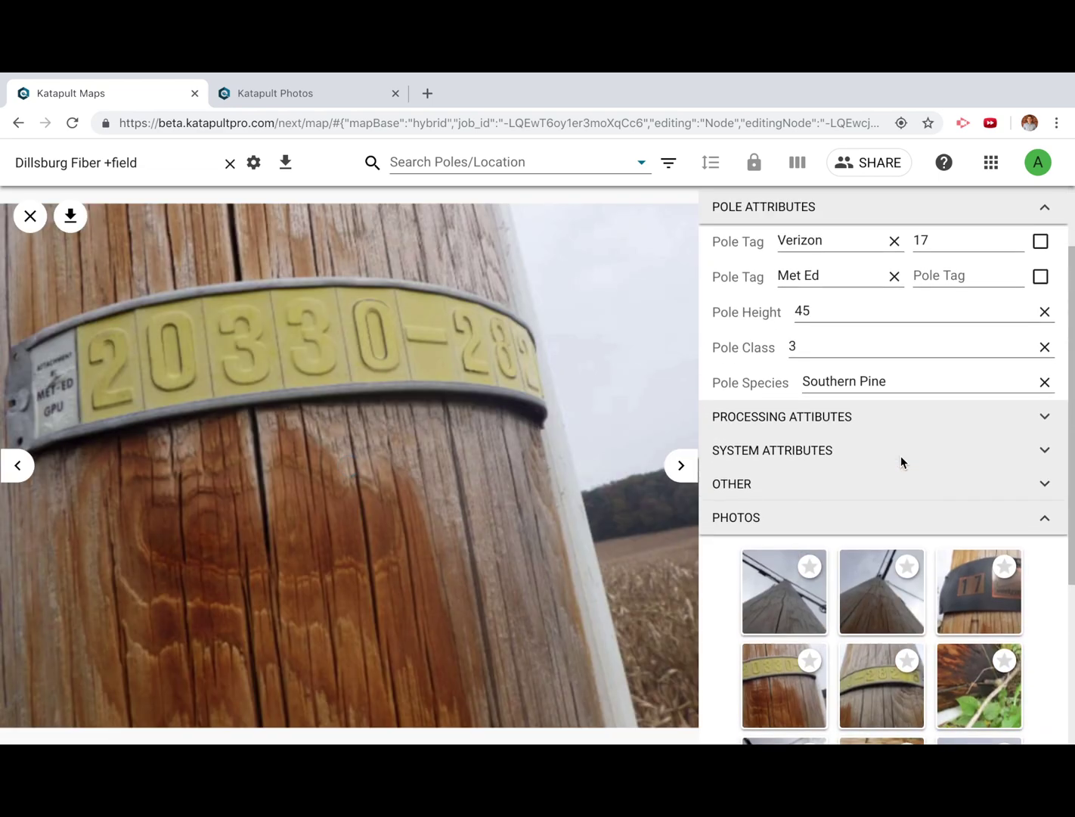
pyautogui.click(944, 376)
pyautogui.write('20330-')
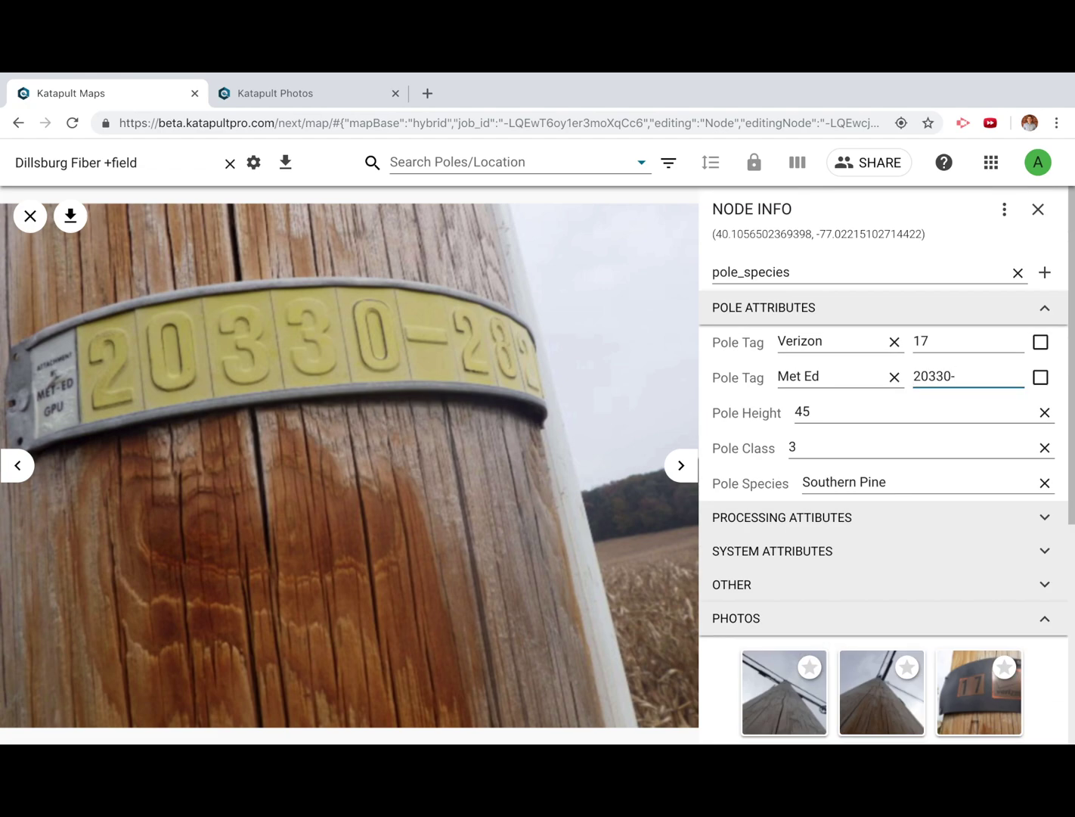
pyautogui.scroll(-5, 992, 489)
pyautogui.click(907, 476)
pyautogui.scroll(5, 945, 454)
pyautogui.click(987, 378)
pyautogui.write('-28218')
pyautogui.click(1041, 375)
# Close this pole's details and select the pole at the branch line's end
pyautogui.scroll(-5, 868, 439)
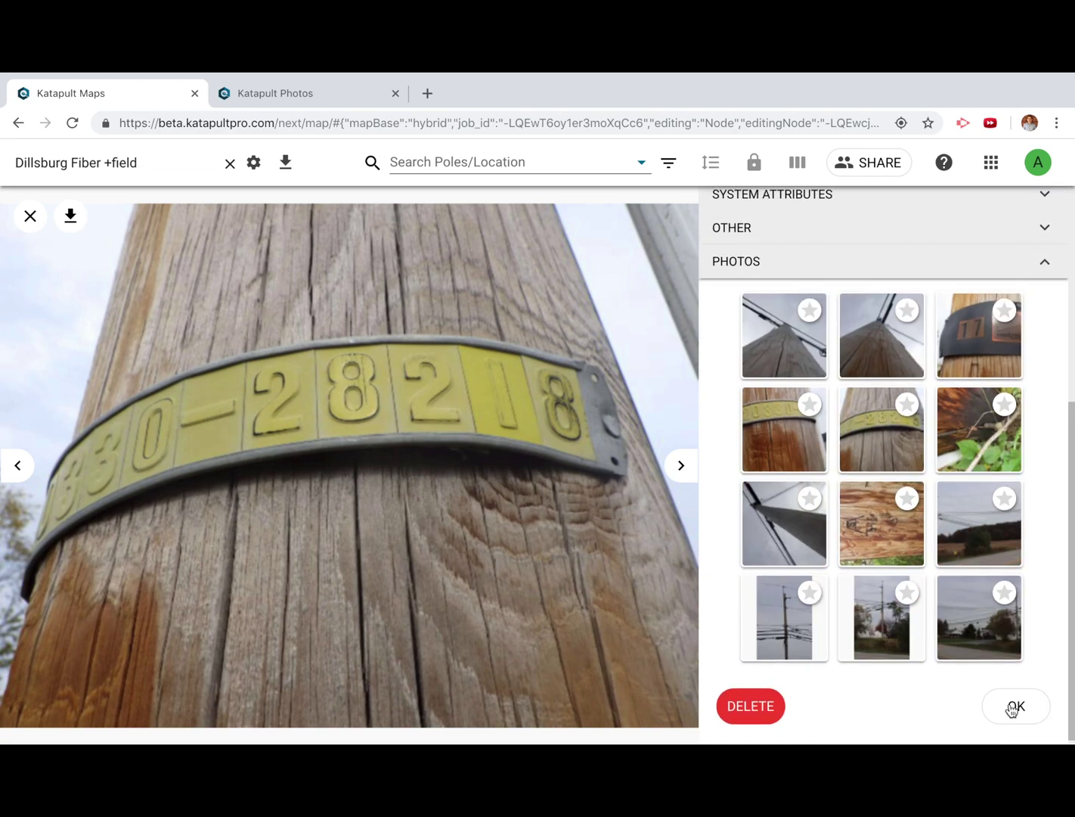
pyautogui.click(1014, 708)
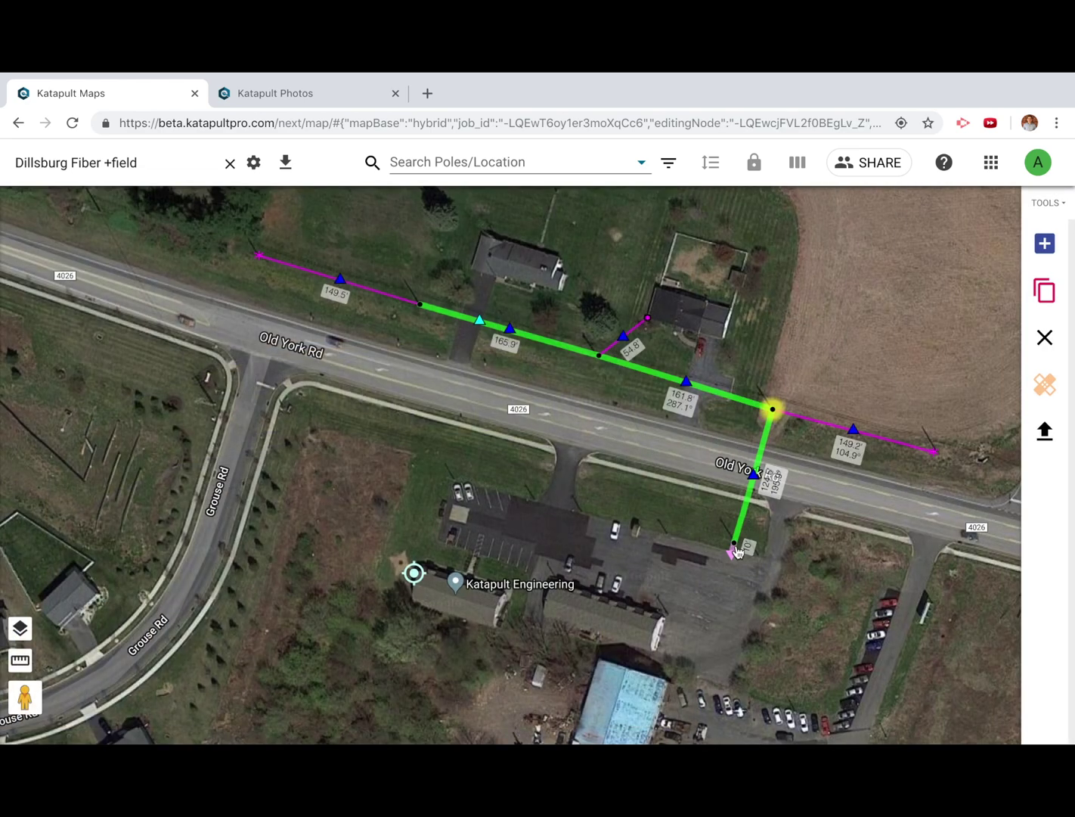
pyautogui.click(737, 551)
# Enter and tick the branch-end pole's Met Ed tag 20326-281__, leaving its Verizon tag blank
pyautogui.scroll(-5, 883, 493)
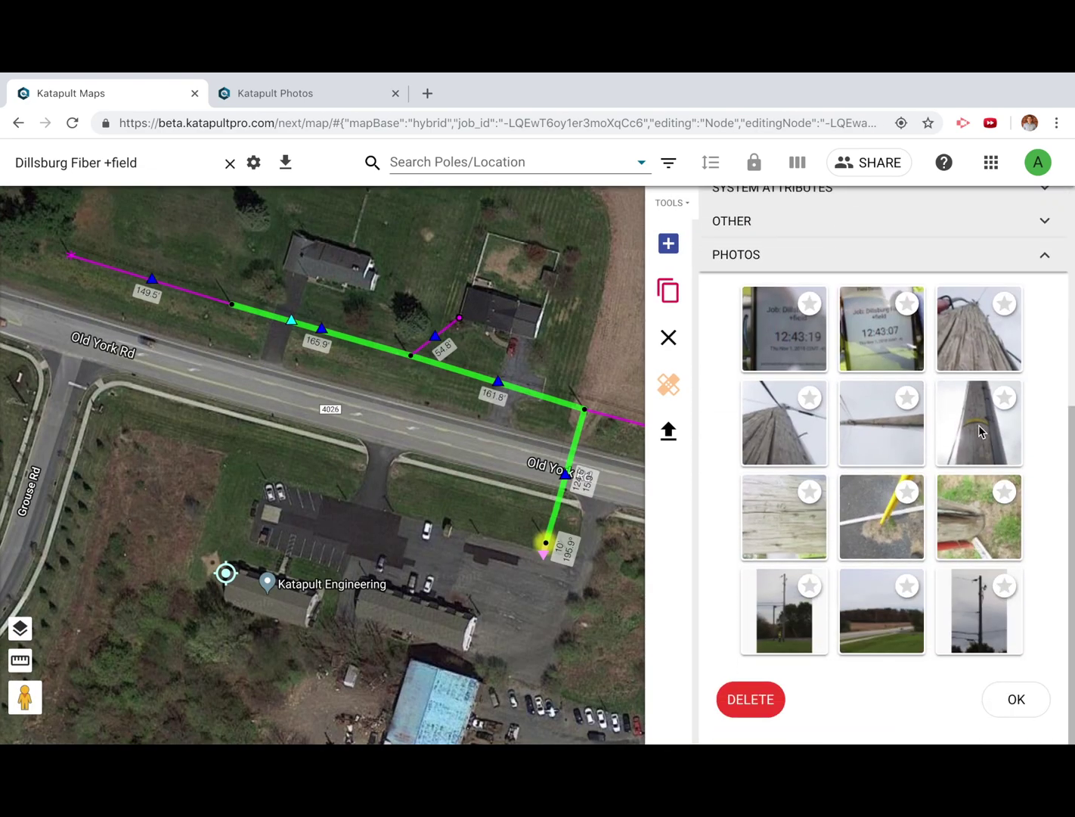
pyautogui.click(979, 431)
pyautogui.scroll(5, 883, 454)
pyautogui.click(1040, 376)
pyautogui.write('20326-281__')
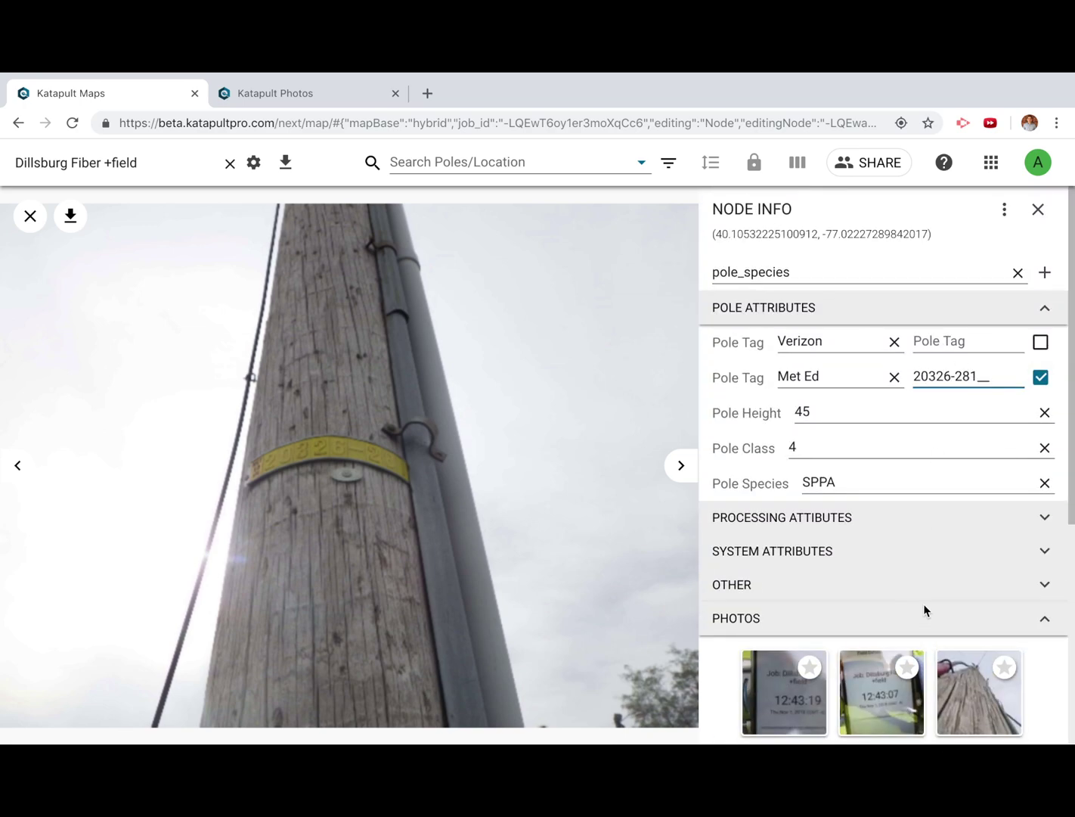
pyautogui.scroll(-5, 922, 604)
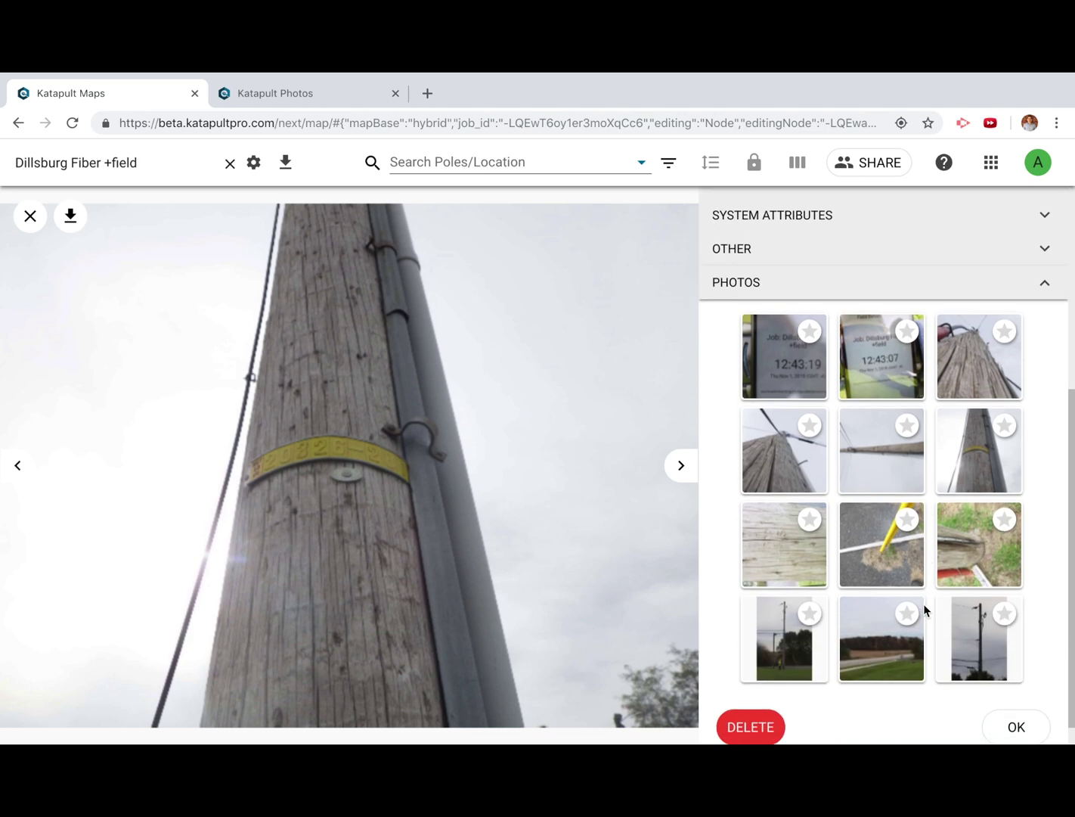
pyautogui.scroll(5, 923, 603)
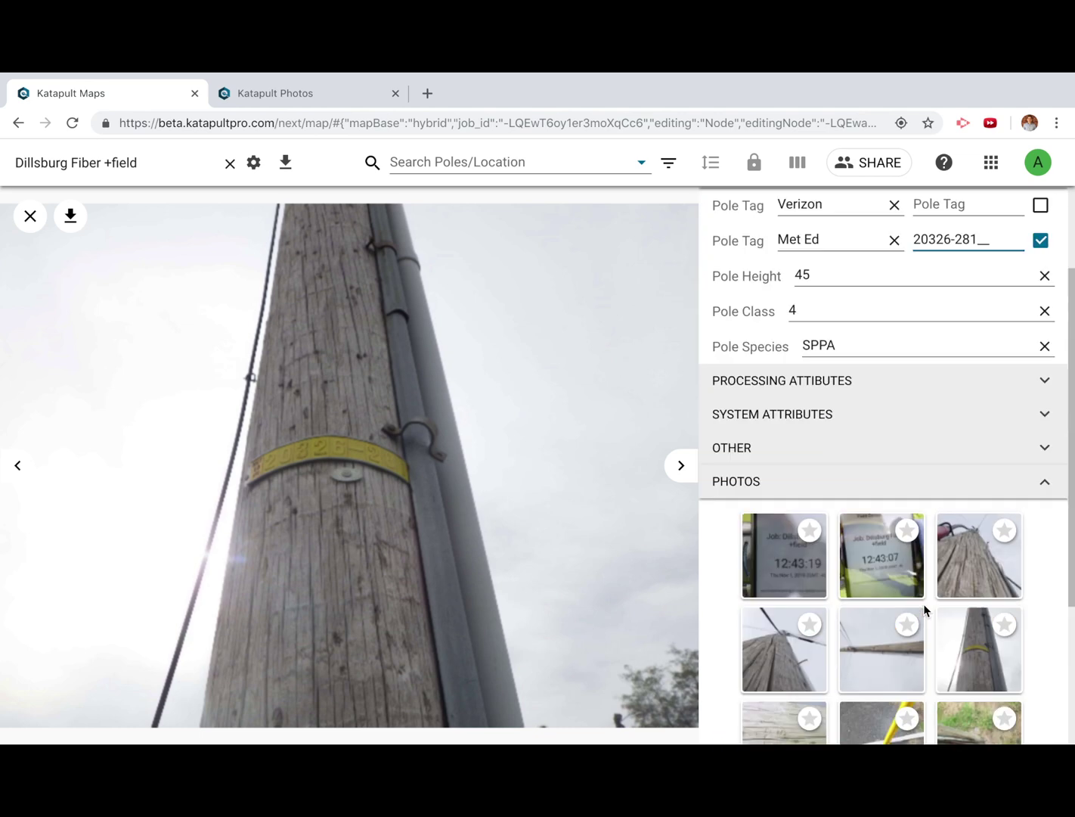
pyautogui.scroll(1, 924, 610)
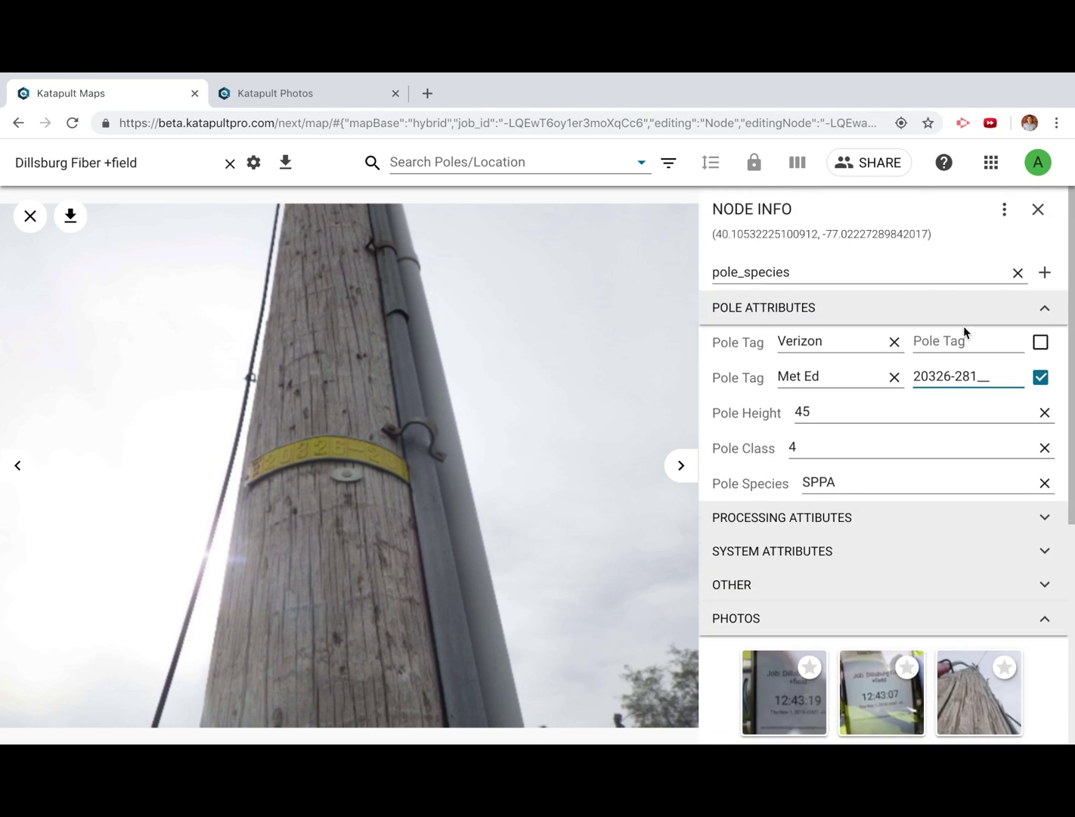
pyautogui.click(1004, 209)
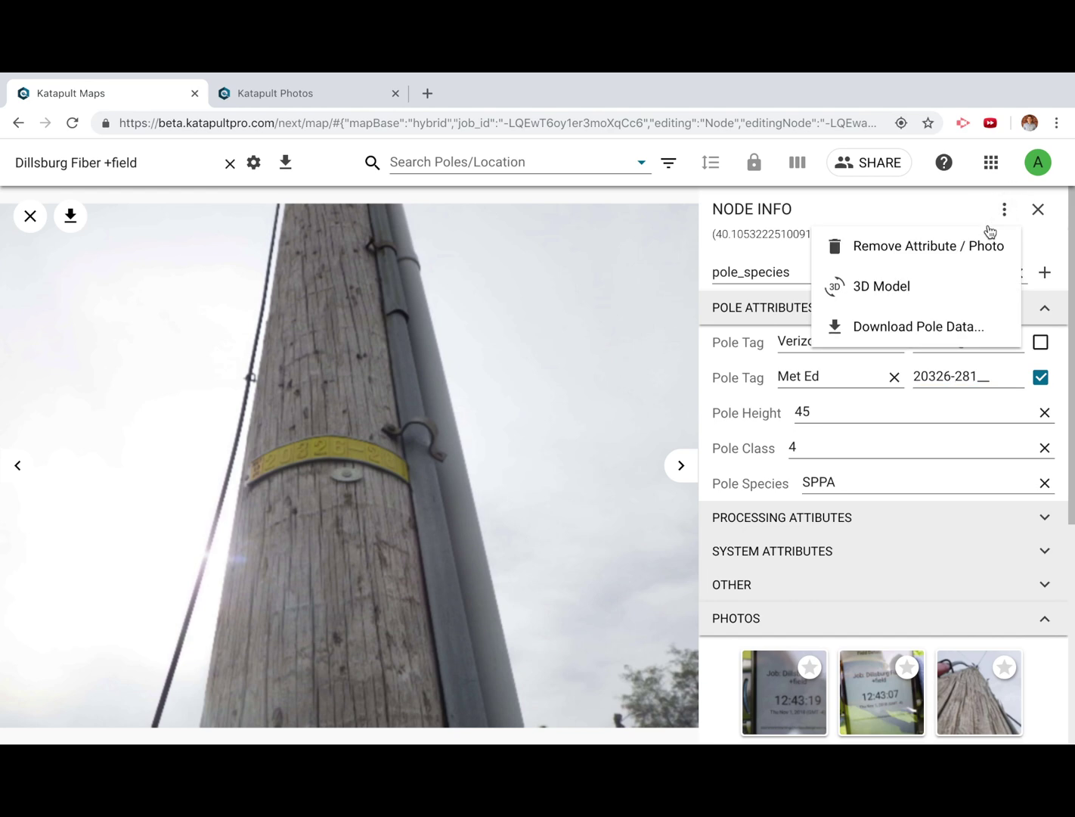
# Delete the end pole's empty Verizon Pole Tag via Remove Attribute mode, then close photo and details
pyautogui.click(965, 250)
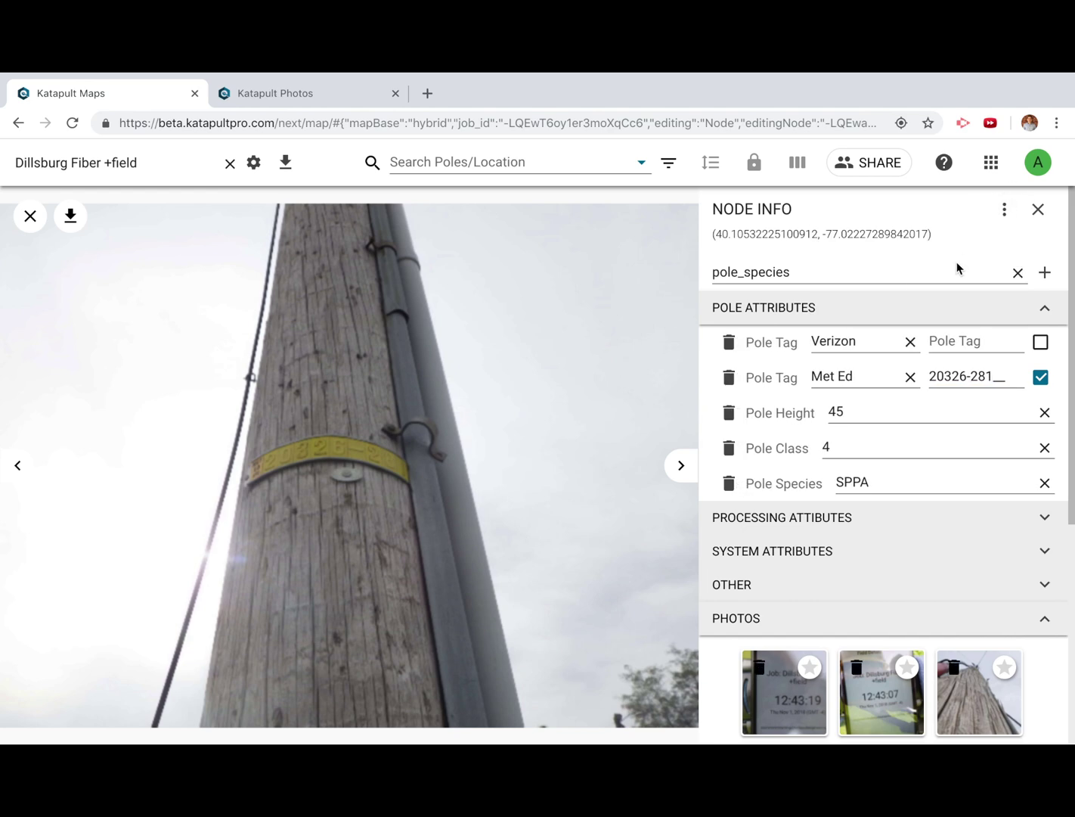
pyautogui.click(731, 344)
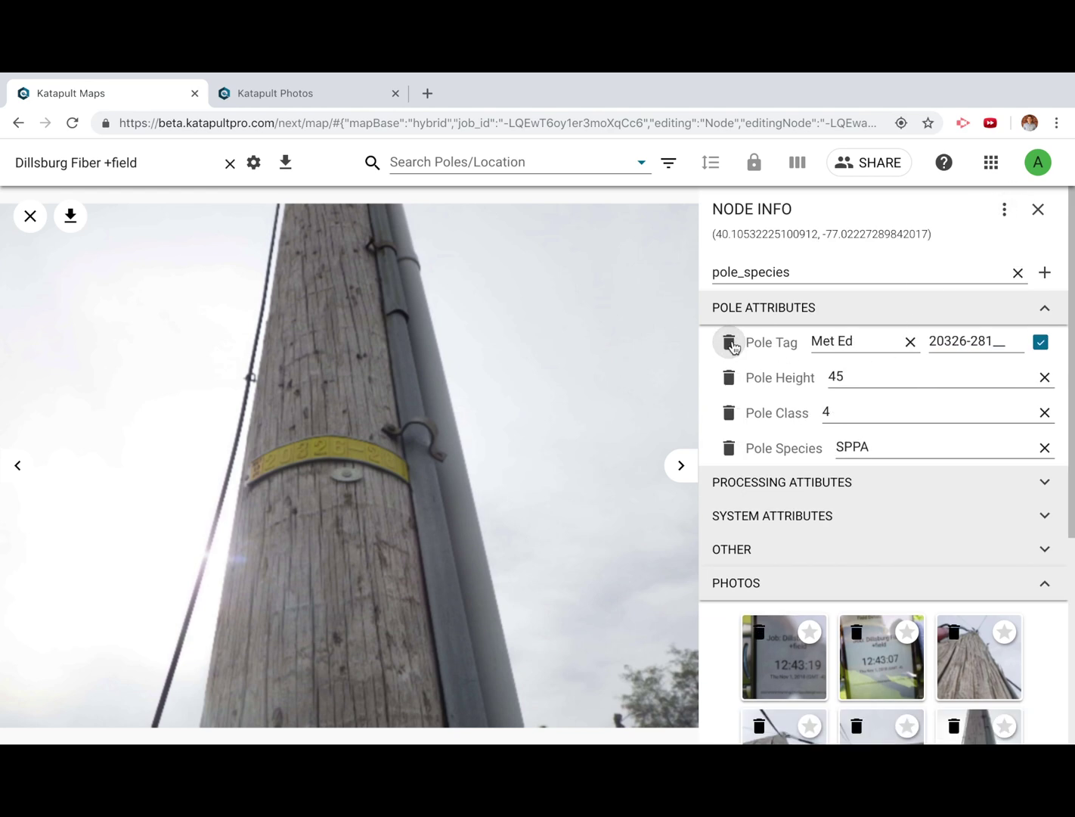
pyautogui.click(1003, 210)
pyautogui.click(964, 249)
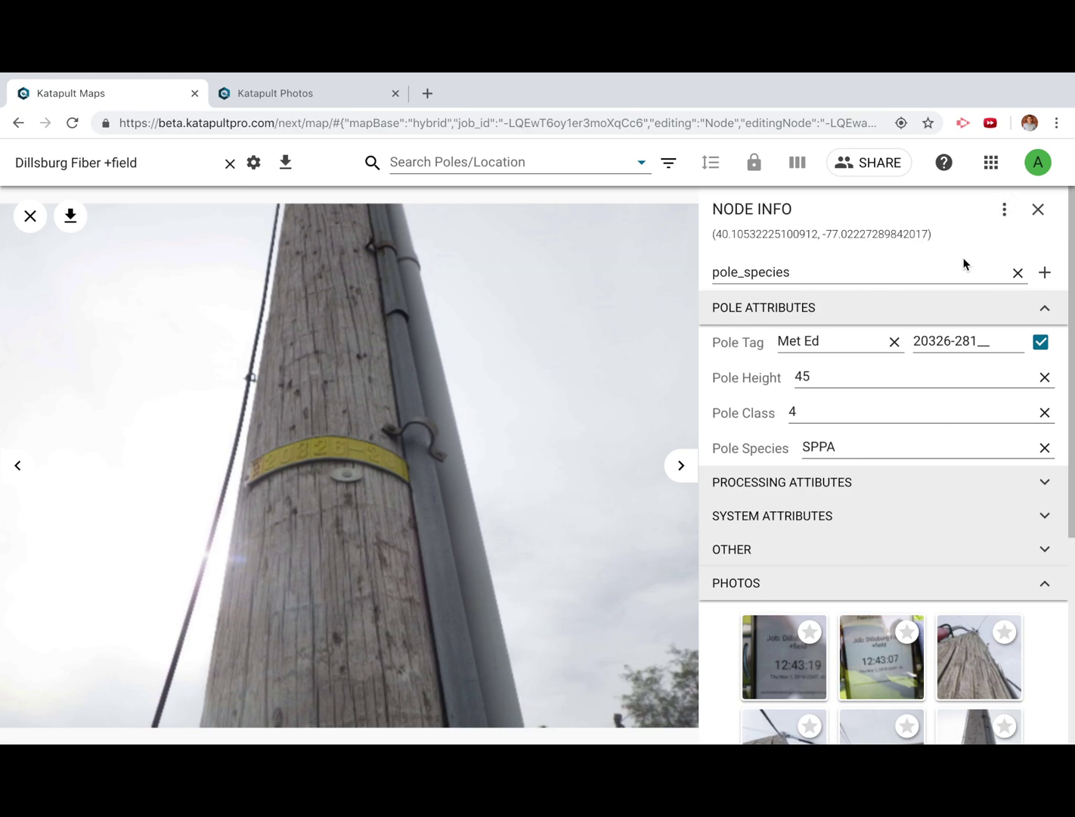
pyautogui.click(30, 224)
pyautogui.click(1037, 210)
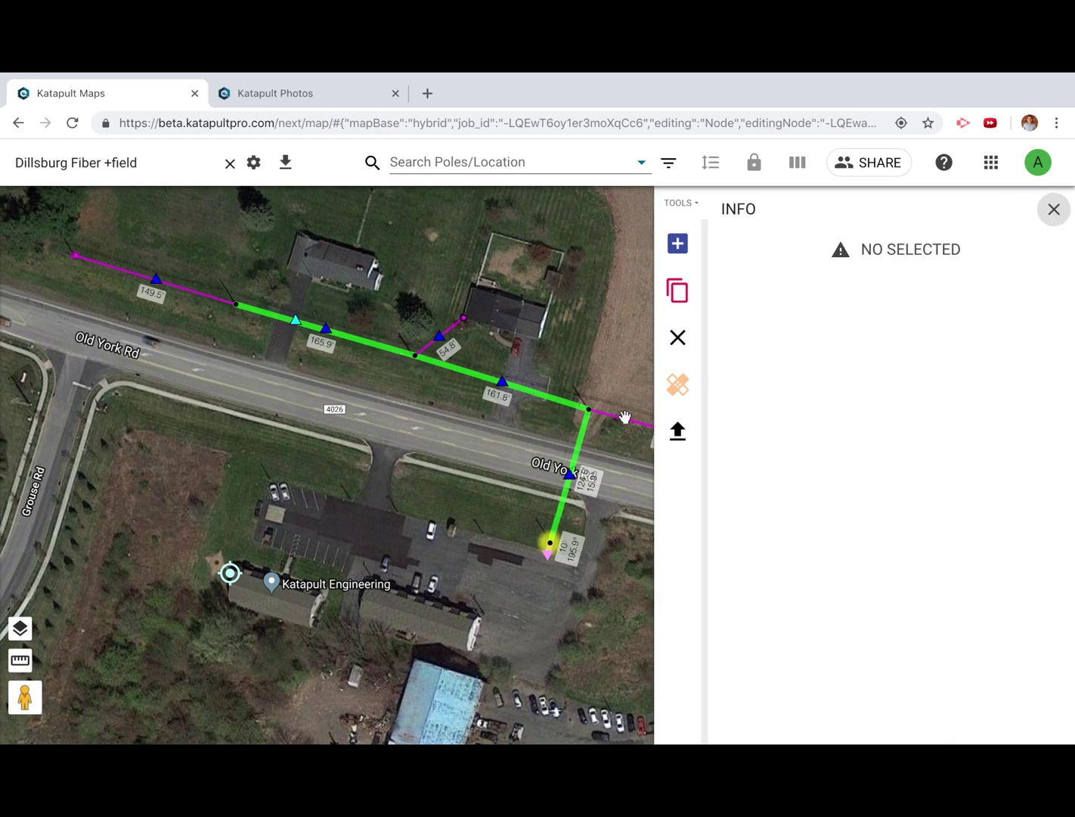